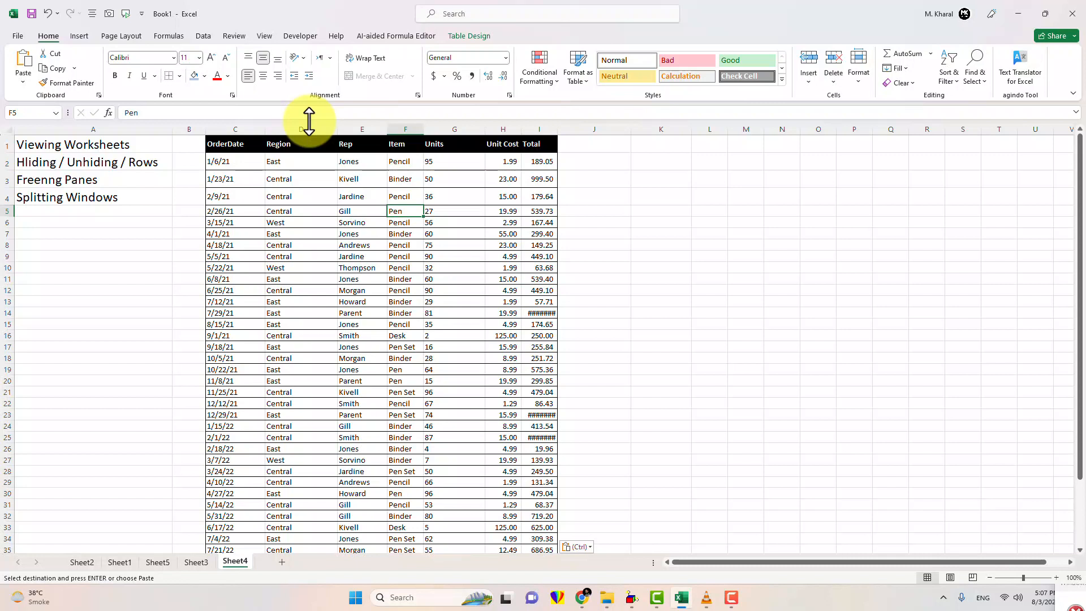
- Hide columns D through G (Region to Units) and unhide them again from the surrounding columns C and H
drag(309, 129, 454, 129)
right_click(454, 129)
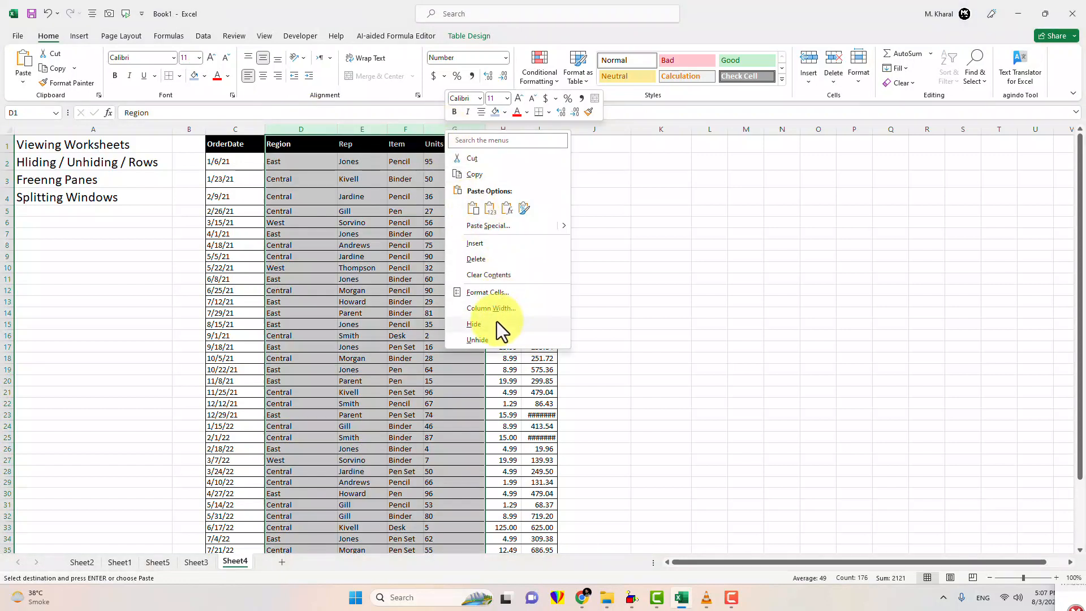
click(497, 321)
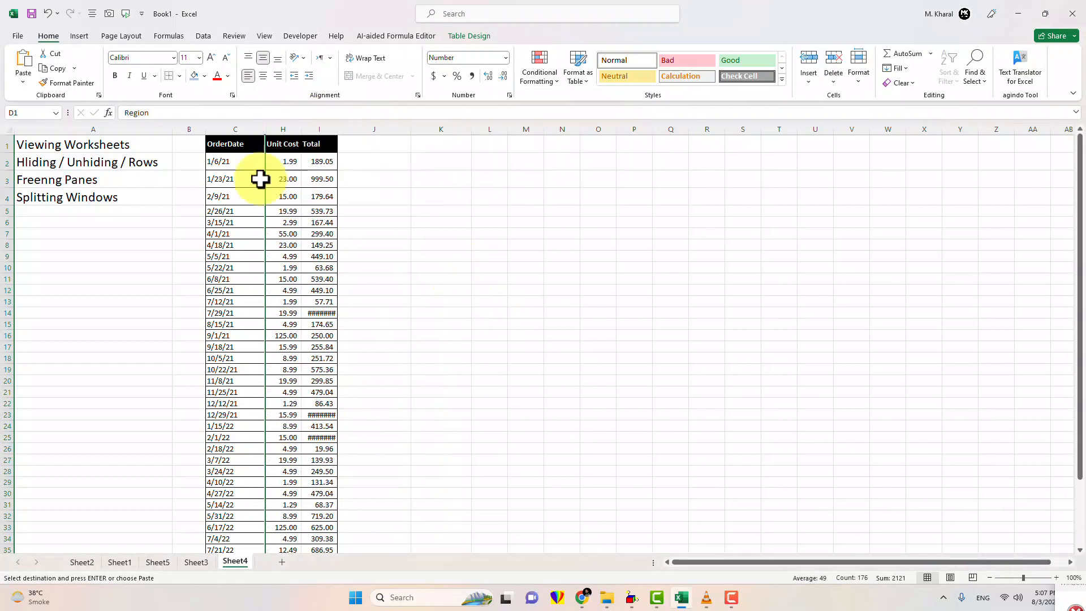
drag(258, 128, 281, 129)
right_click(282, 130)
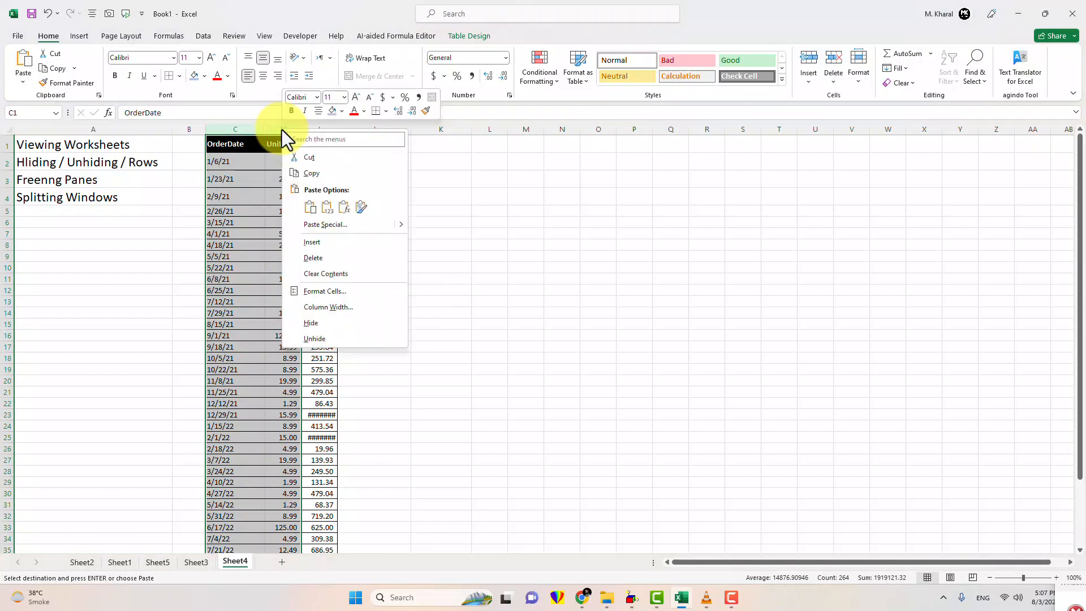
click(337, 339)
click(56, 269)
- Hide rows 7 through 16 of the order table and unhide them again
drag(3, 234, 9, 335)
right_click(10, 336)
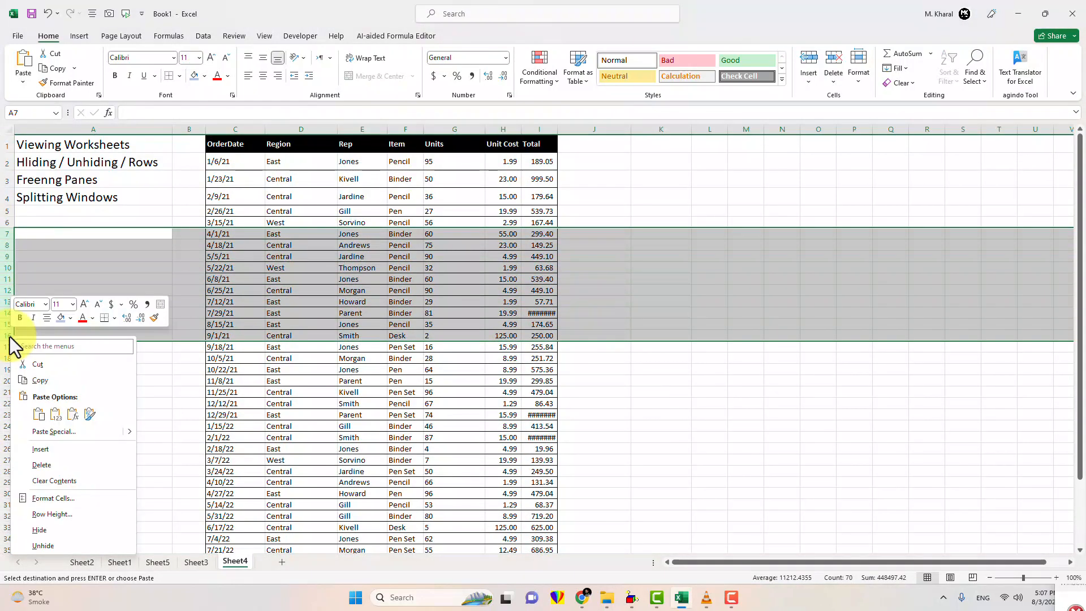
click(63, 530)
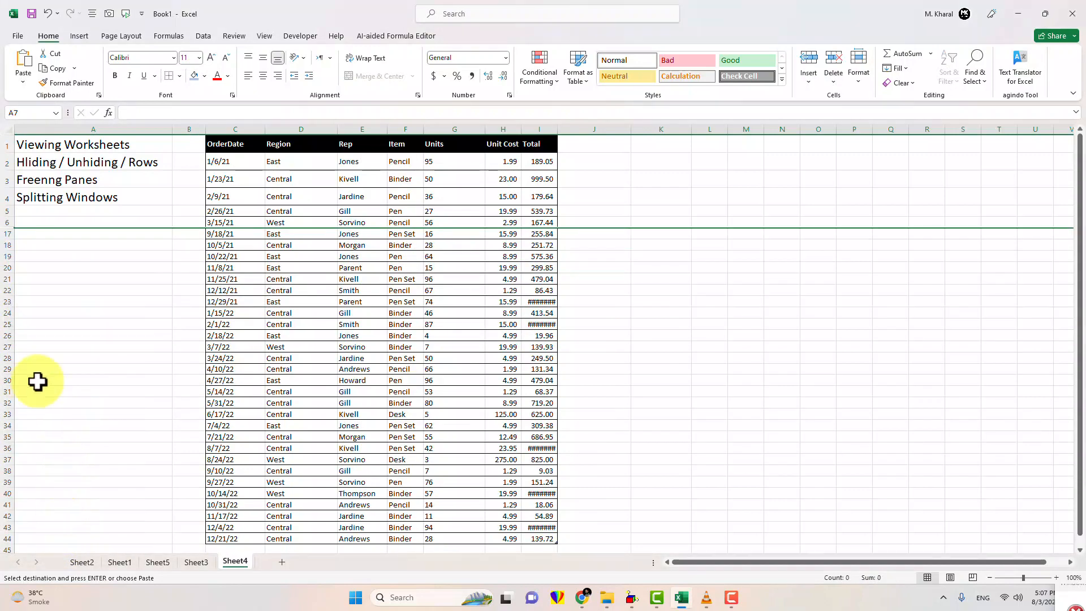
double_click(12, 240)
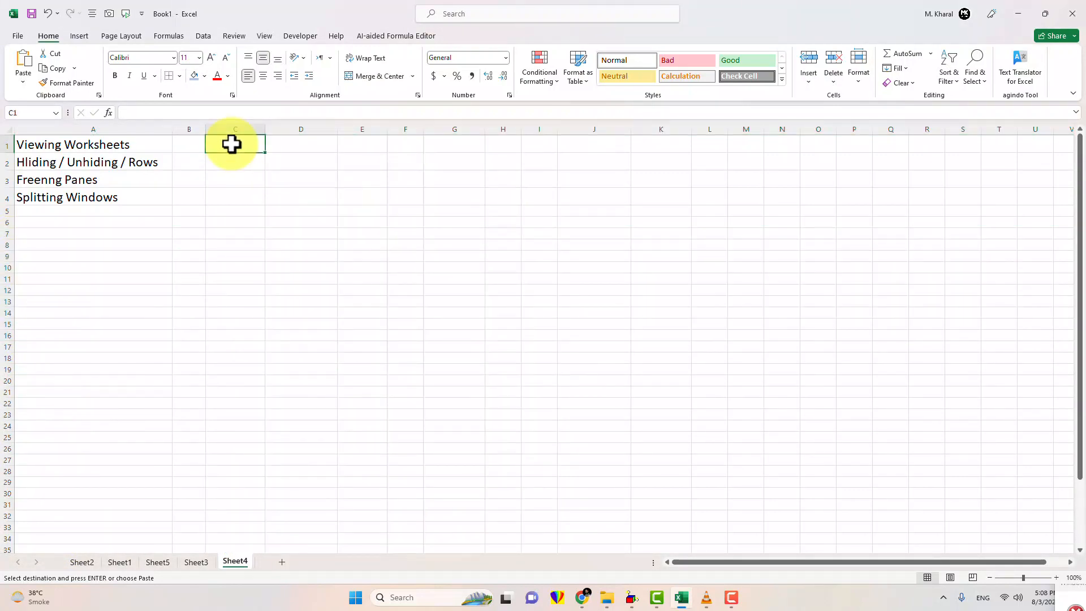
- Paste the copied header row with OrderDate, Region, Item, Units, Unit Cost and Total starting at cell C1
key(ctrl+v)
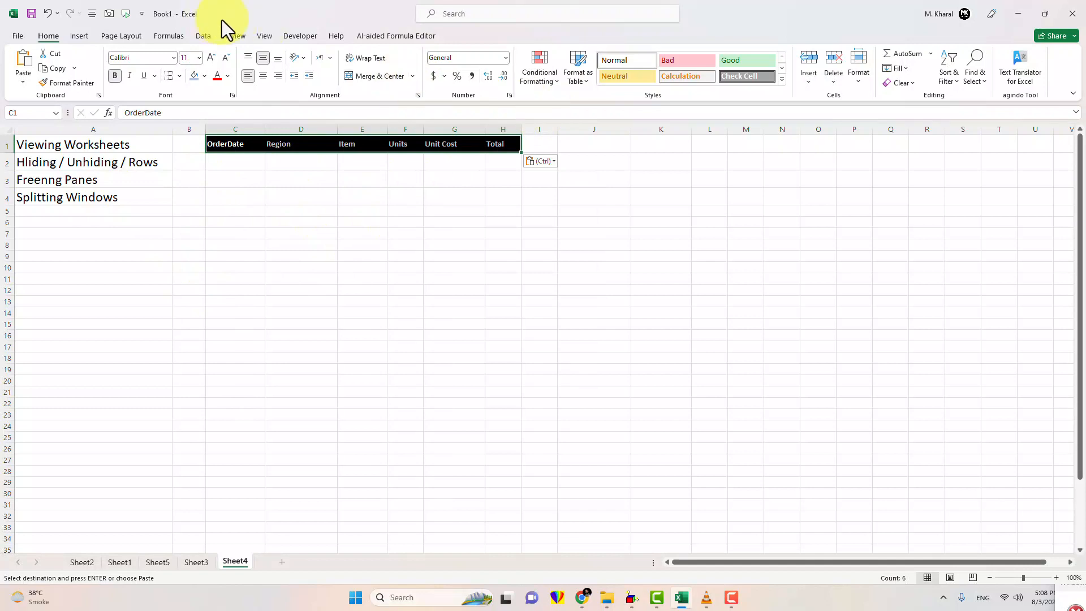
- Freeze panes at cell C2 so row 1 and columns A and B stay in place, checking both scroll directions
click(264, 36)
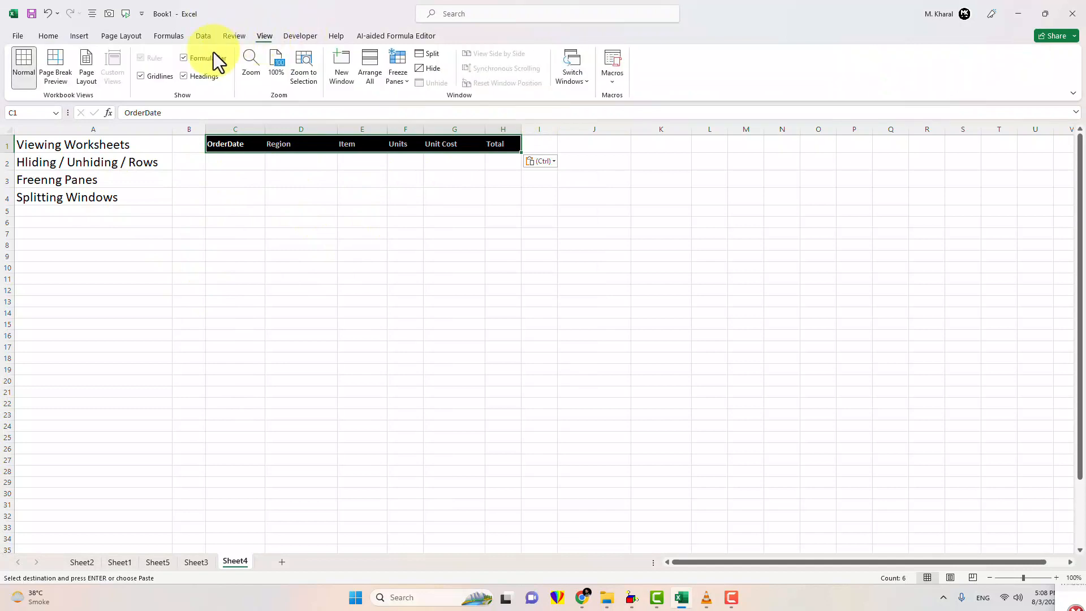
click(405, 82)
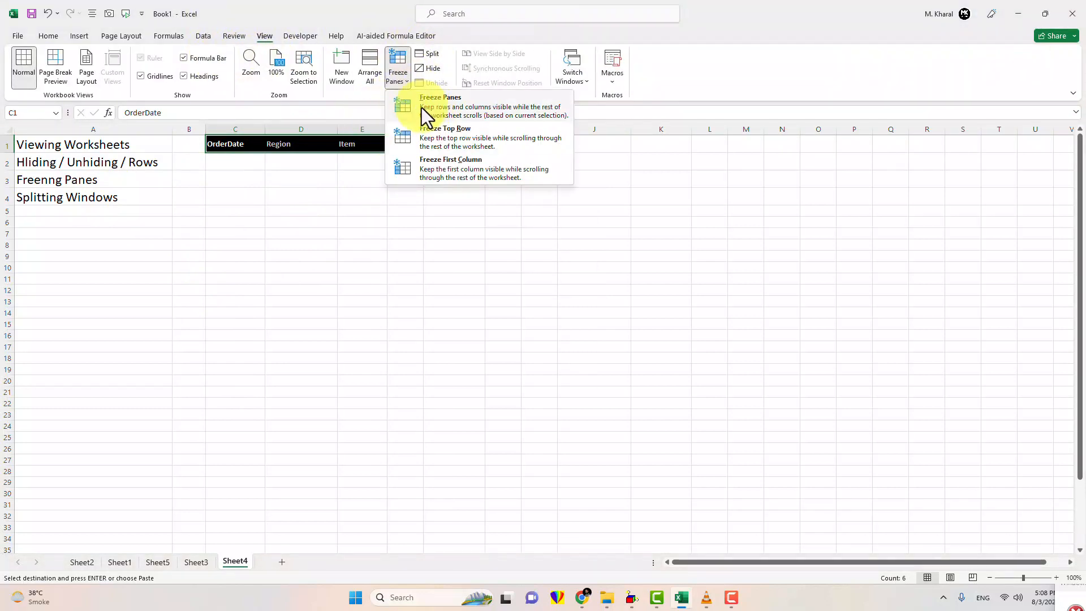
click(191, 162)
click(211, 164)
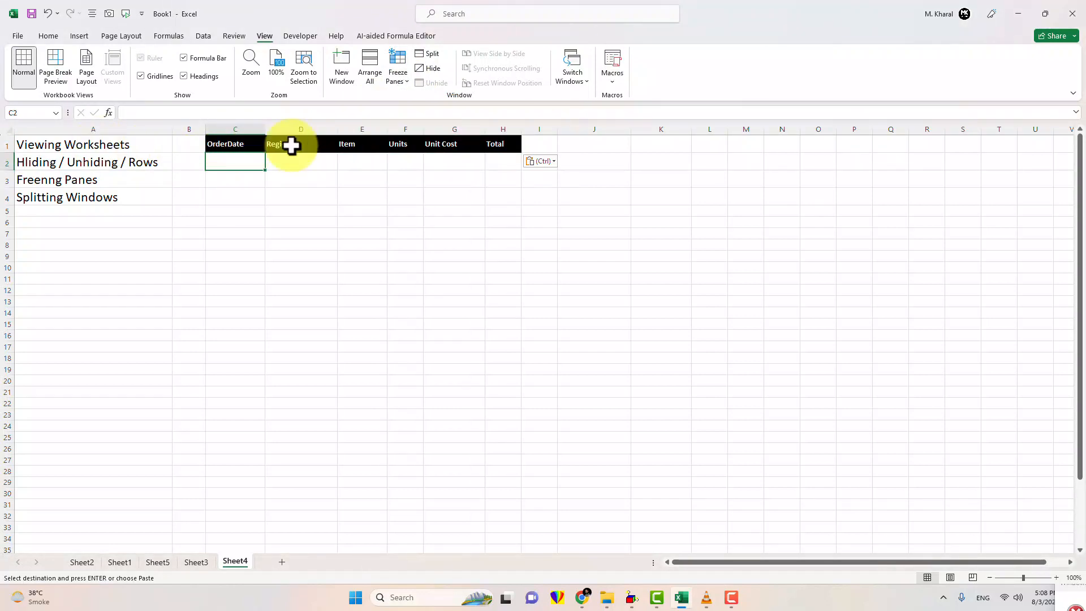
click(403, 73)
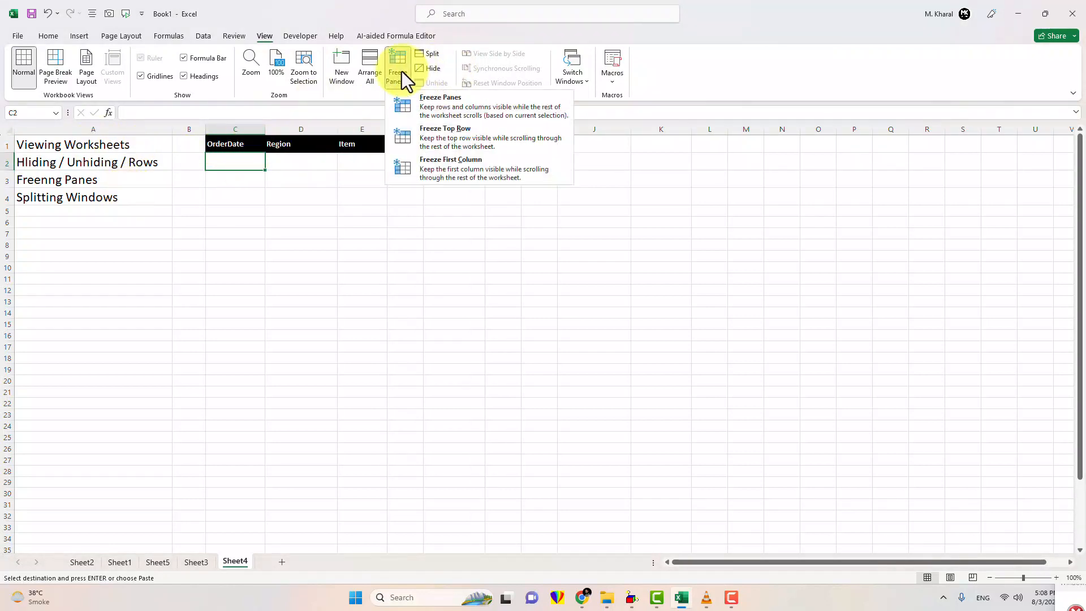
click(435, 104)
click(321, 200)
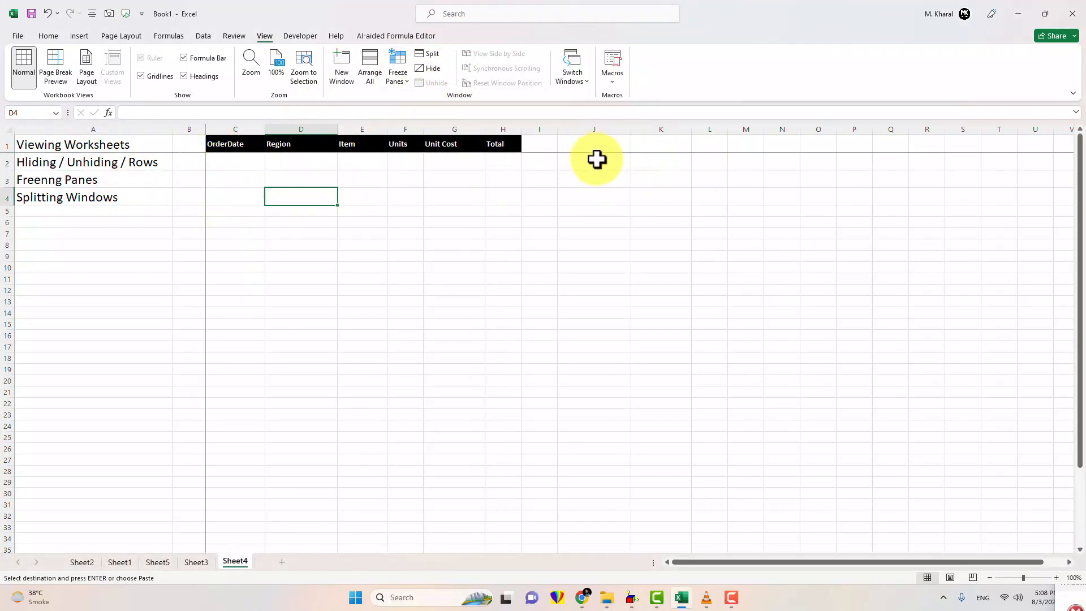
scroll(245, 204, down, 10)
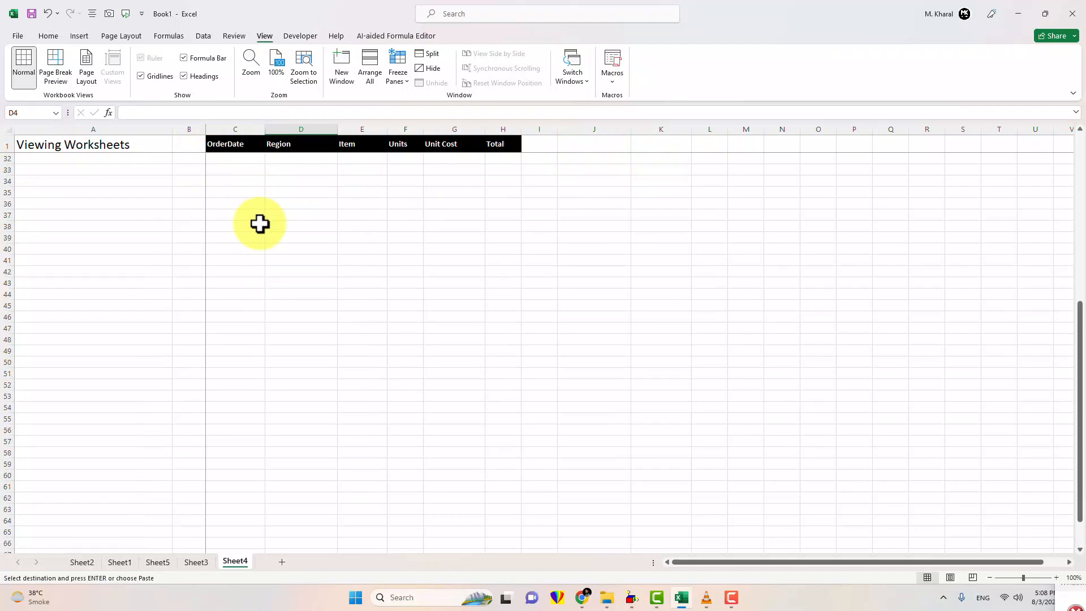
scroll(247, 209, up, 10)
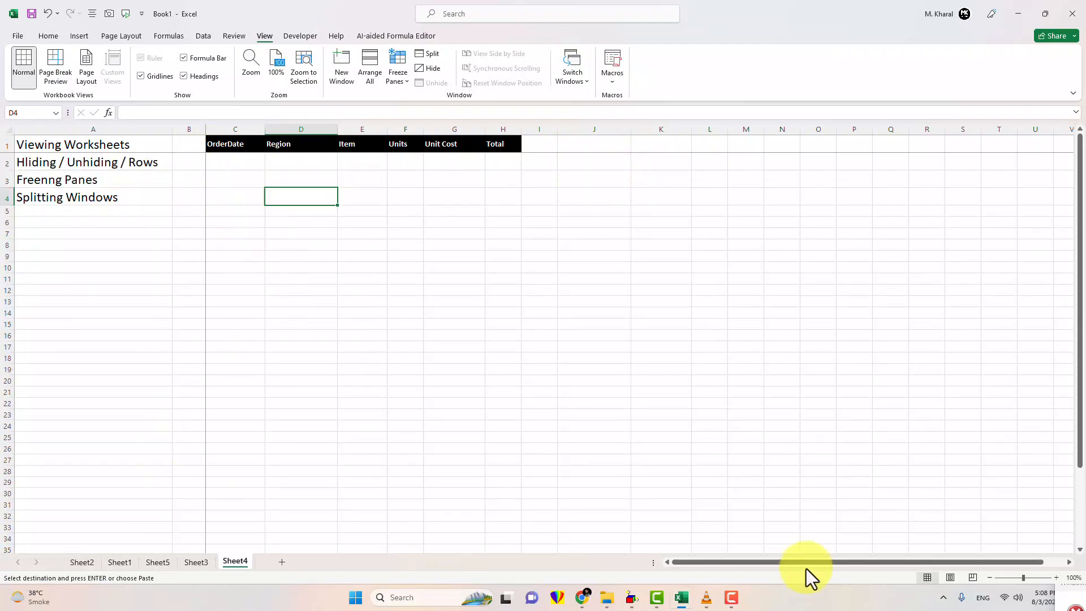
click(1069, 562)
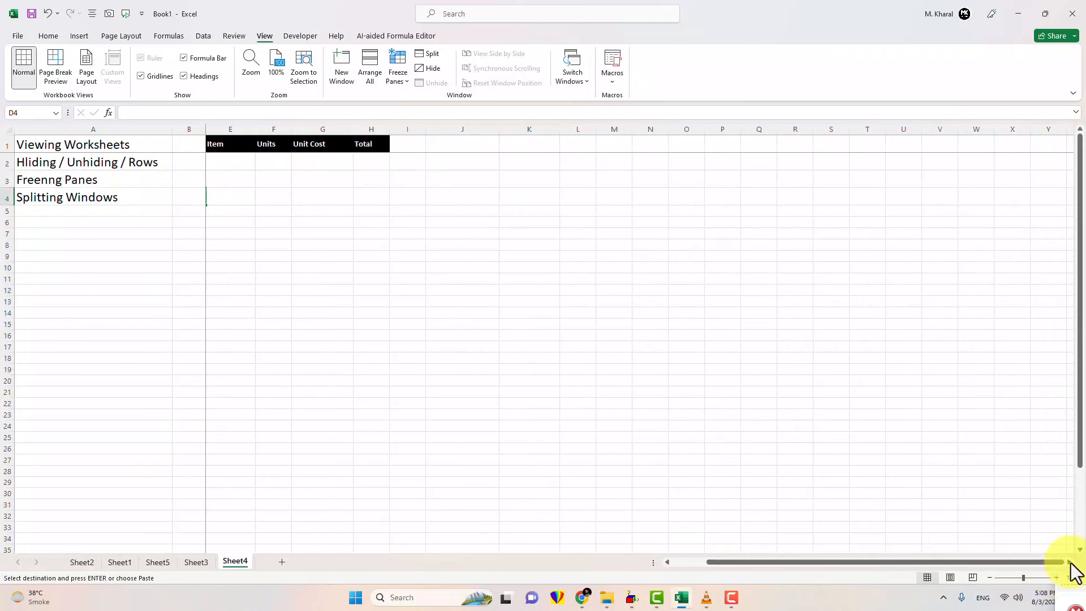
click(669, 563)
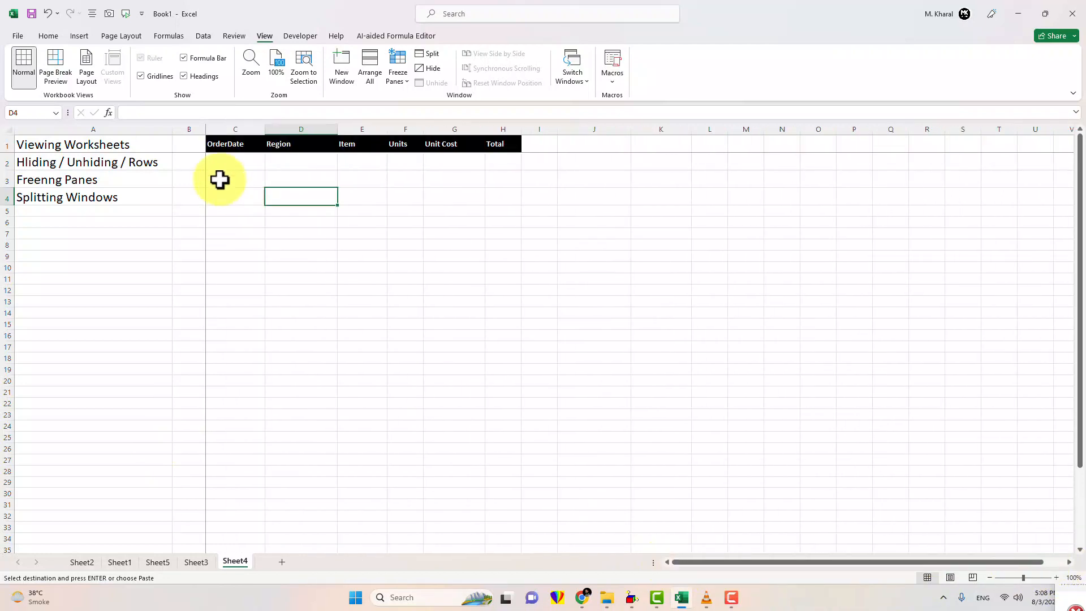
click(116, 209)
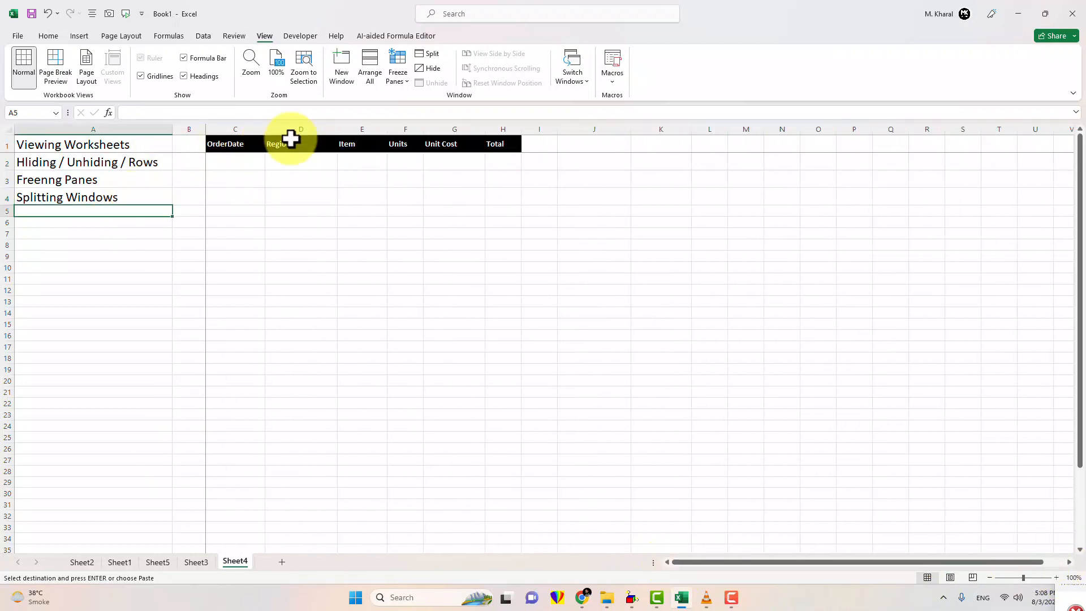
- Switch the freeze to the top row only and check it by moving down the sheet and back
click(232, 161)
click(399, 82)
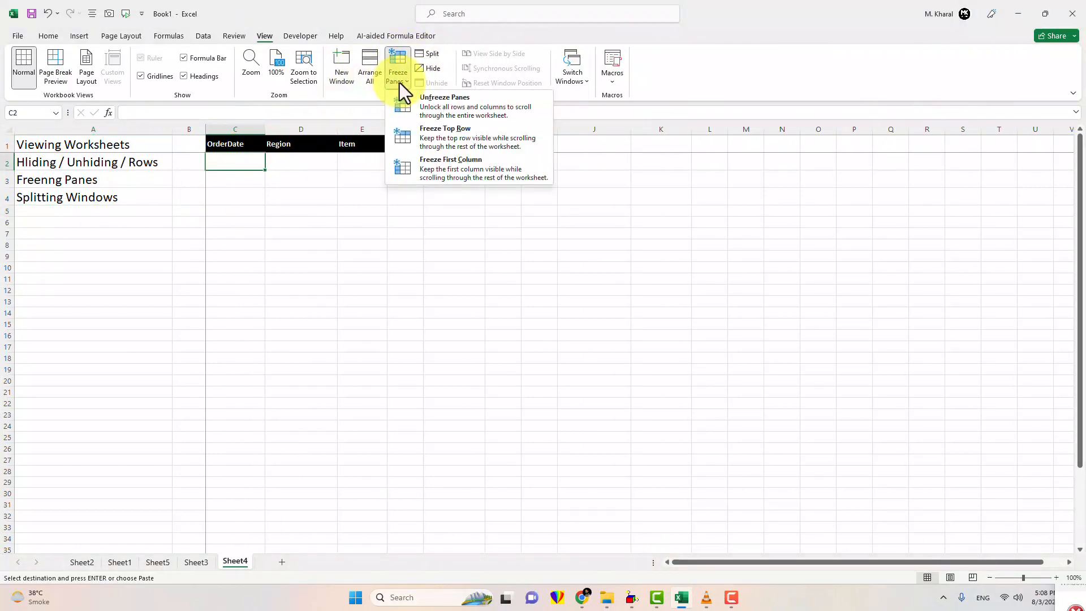
click(426, 136)
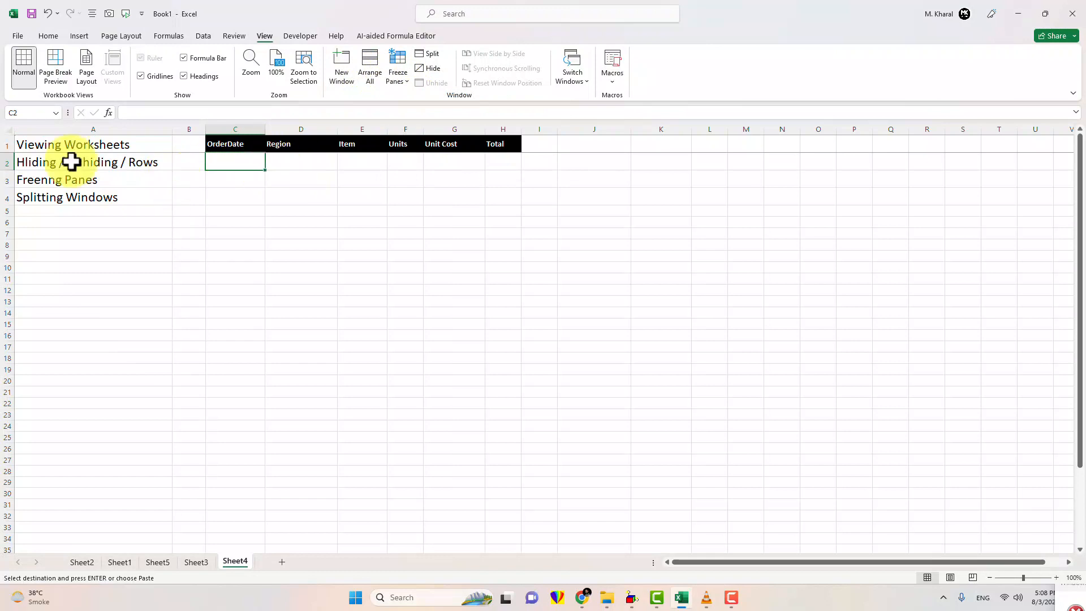
scroll(211, 172, down, 5)
scroll(211, 175, up, 5)
scroll(218, 184, down, 4)
scroll(218, 183, down, 6)
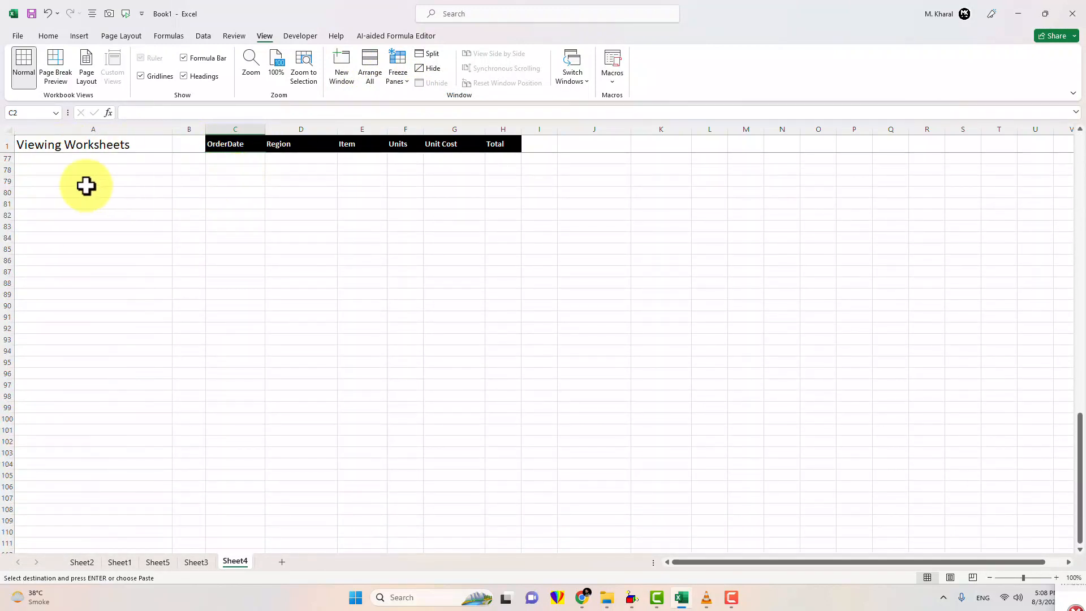
scroll(78, 225, down, 5)
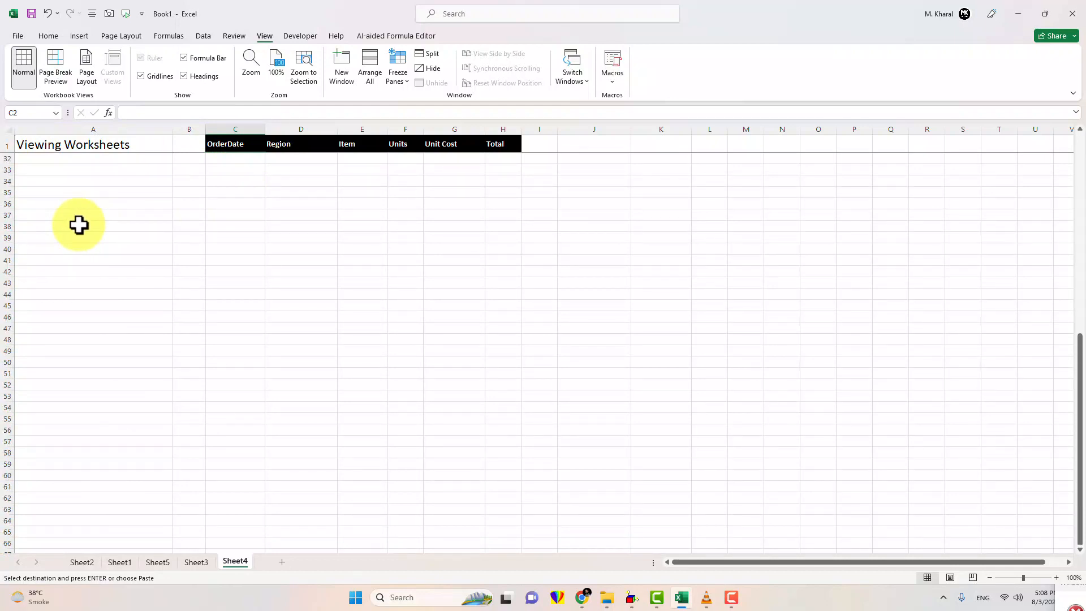
scroll(79, 225, up, 15)
- Switch the freeze to the first column only and check it by moving sideways through the sheet
click(301, 197)
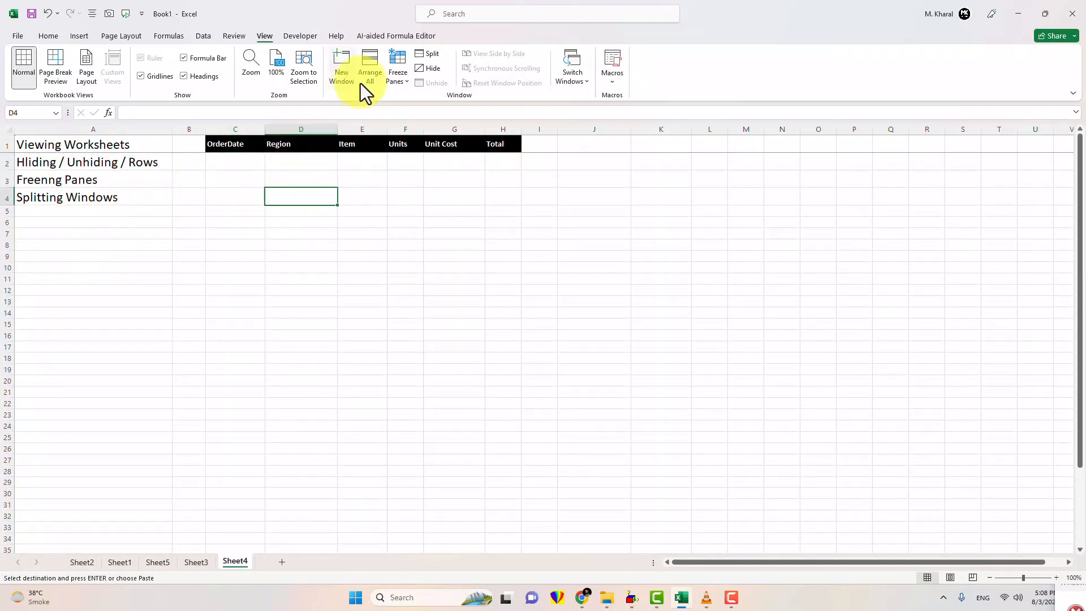
click(396, 83)
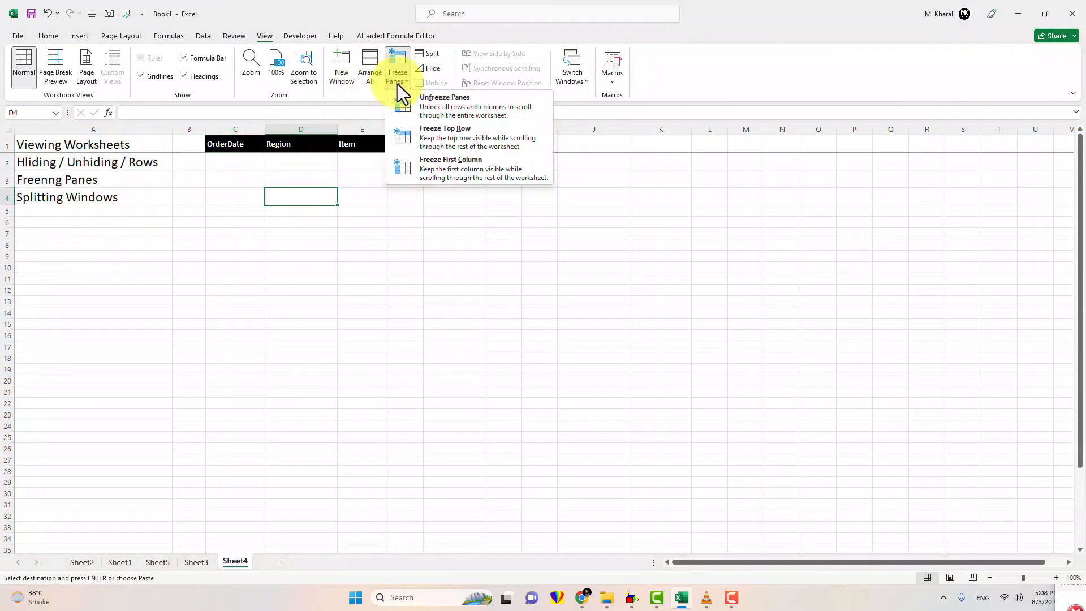
click(452, 173)
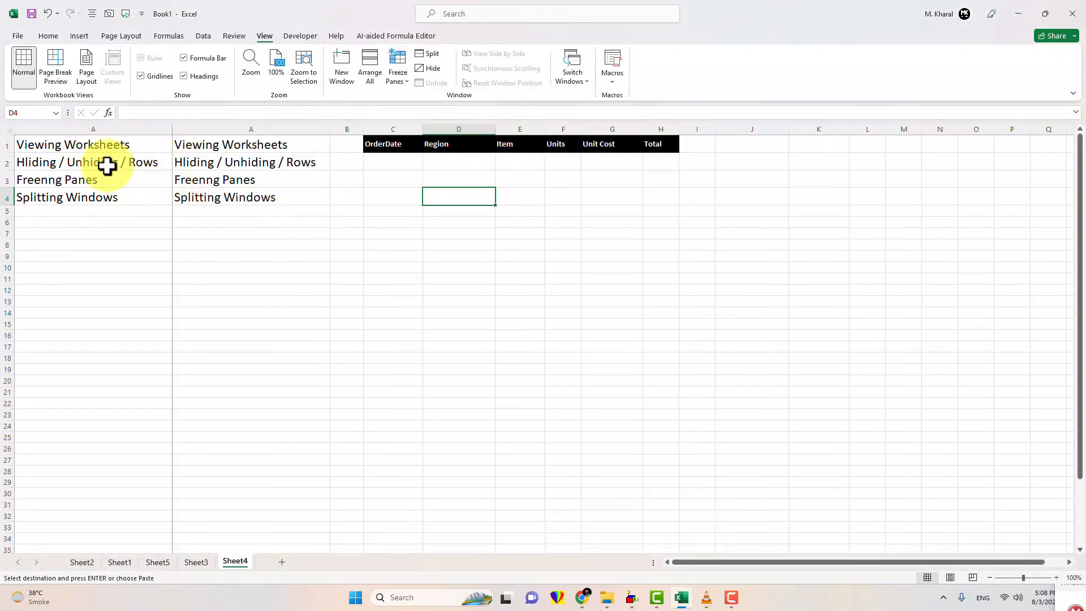
scroll(281, 209, down, 1)
scroll(281, 208, up, 1)
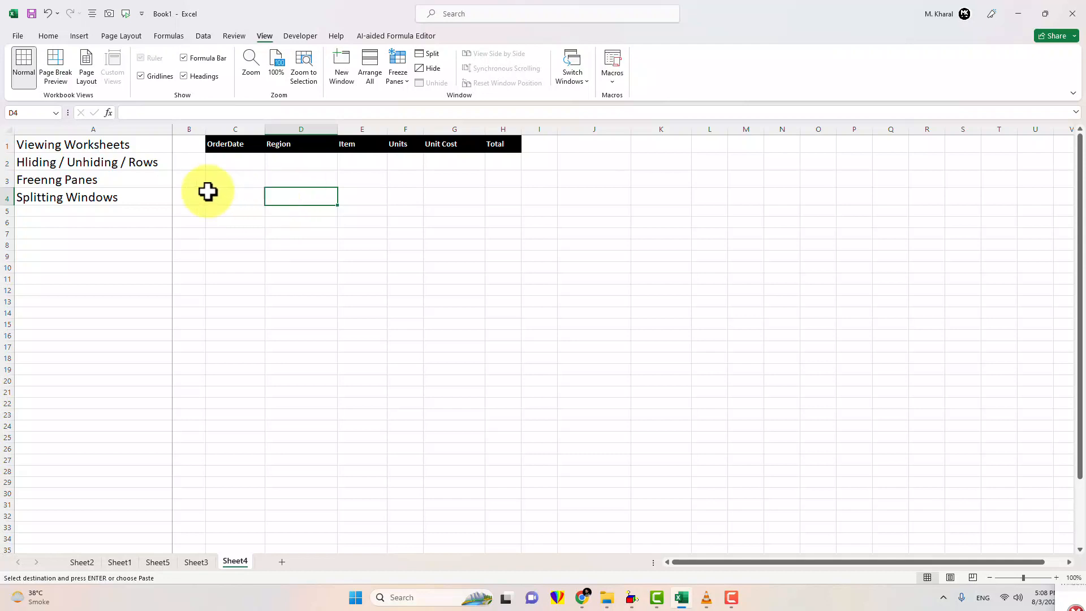
drag(1069, 562, 1070, 563)
drag(904, 560, 675, 562)
drag(525, 571, 565, 532)
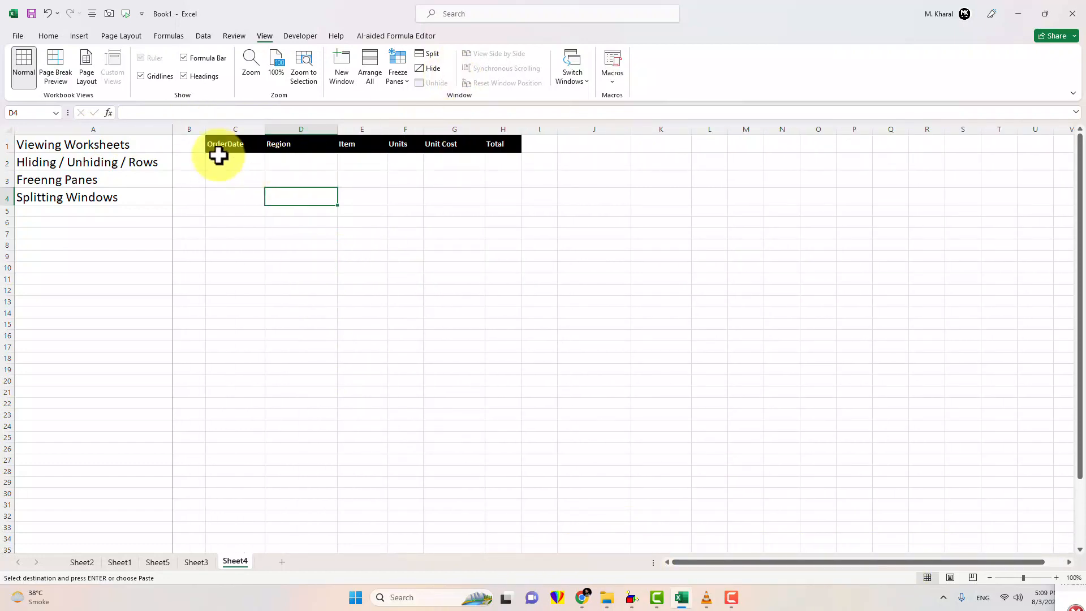
- Unfreeze all panes on the sheet
click(398, 82)
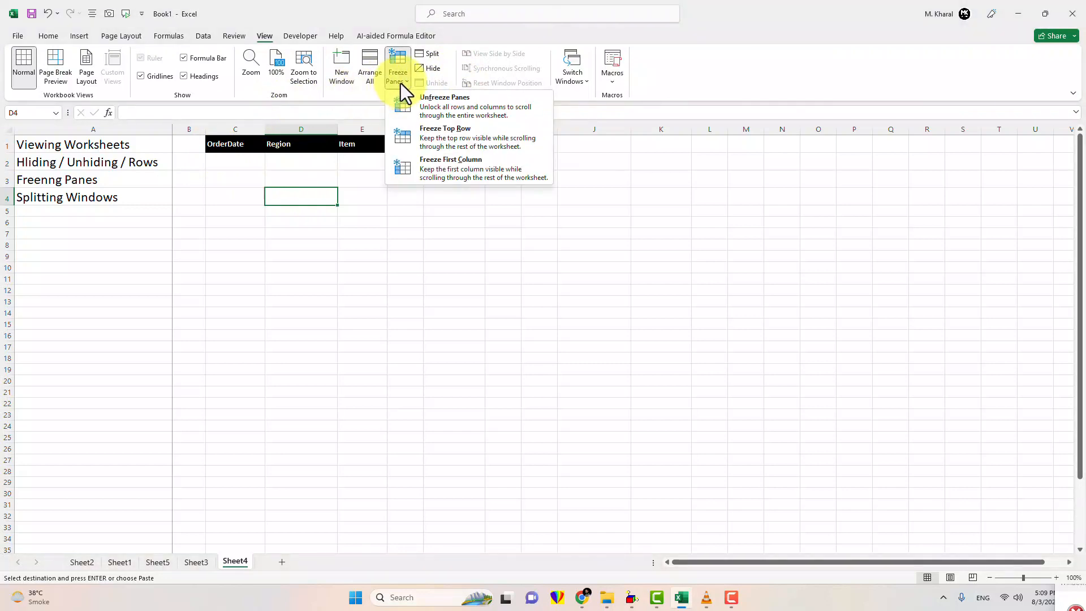
click(411, 102)
click(247, 279)
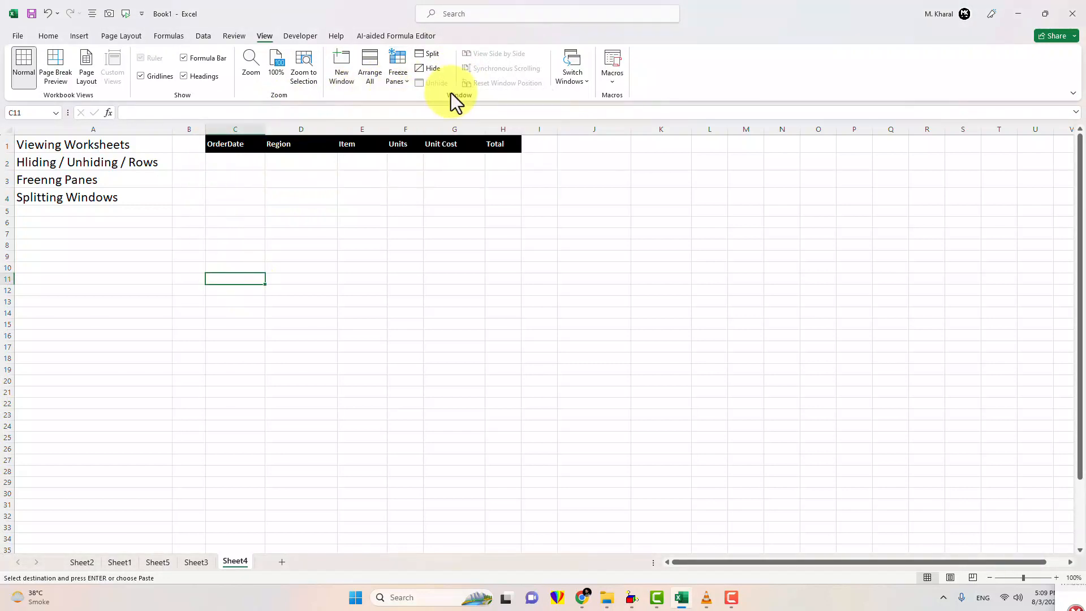
- Split the worksheet window into four panes at cell C2
click(223, 162)
click(434, 55)
click(257, 286)
scroll(256, 236, down, 2)
scroll(257, 237, up, 2)
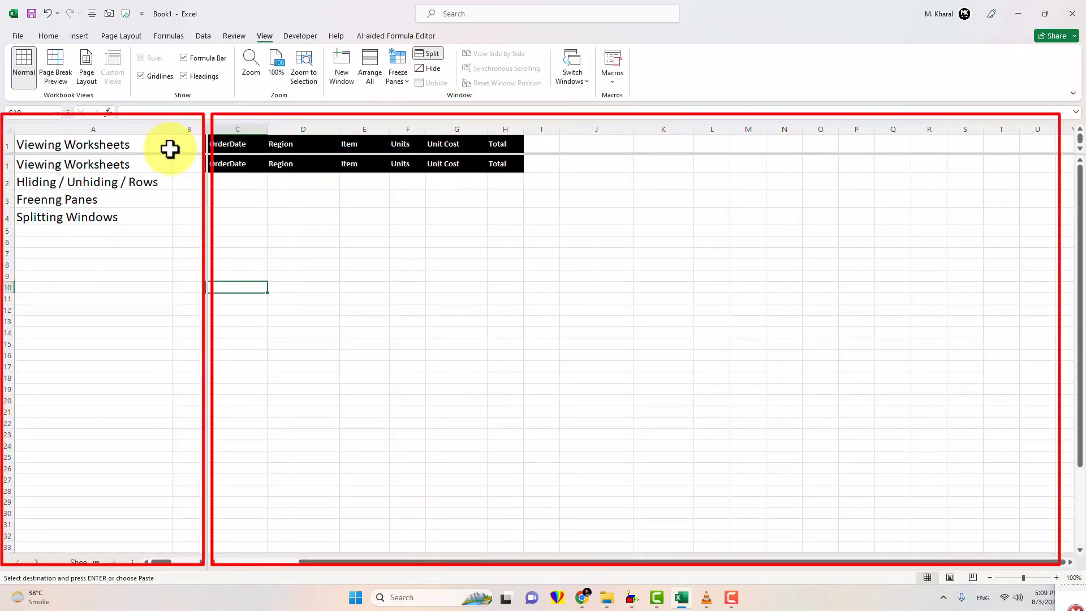
- Examine how the split panes scroll vertically and horizontally independently of each other
click(306, 196)
scroll(304, 206, down, 17)
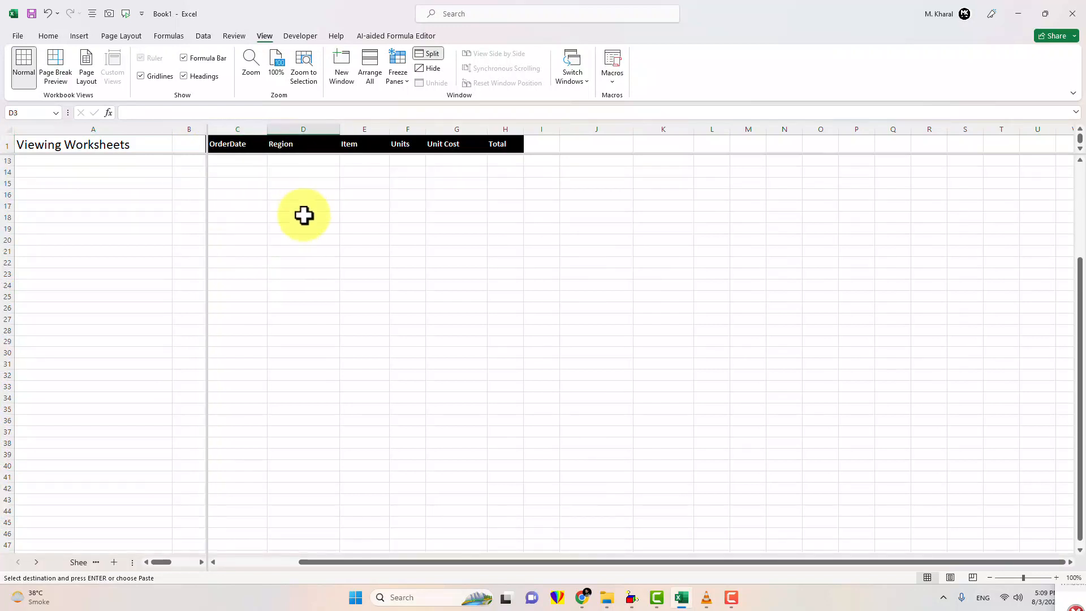
click(225, 163)
key(Tab)
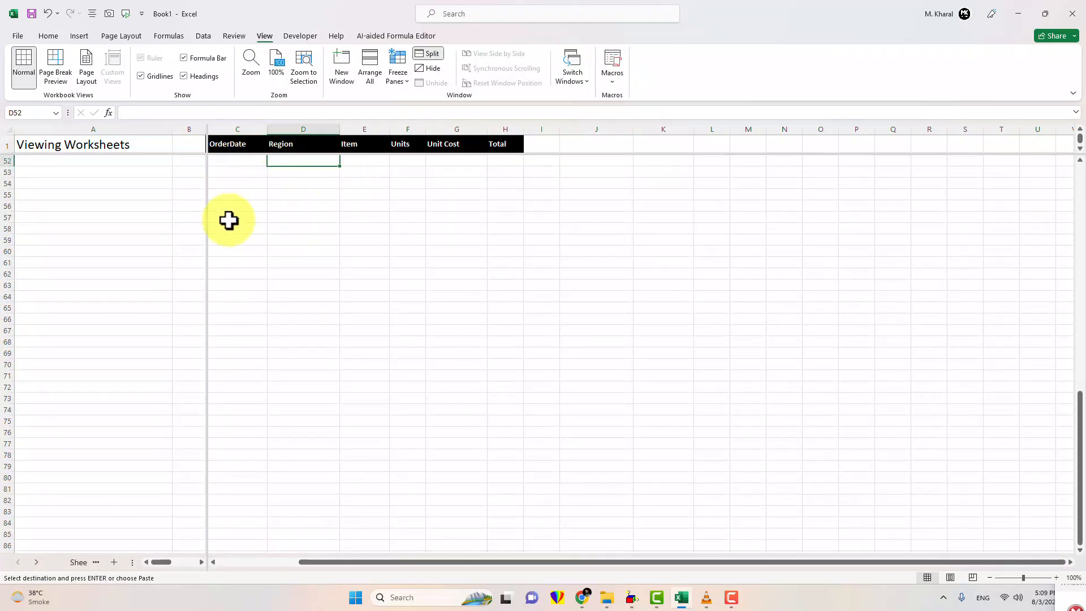
drag(386, 563, 260, 562)
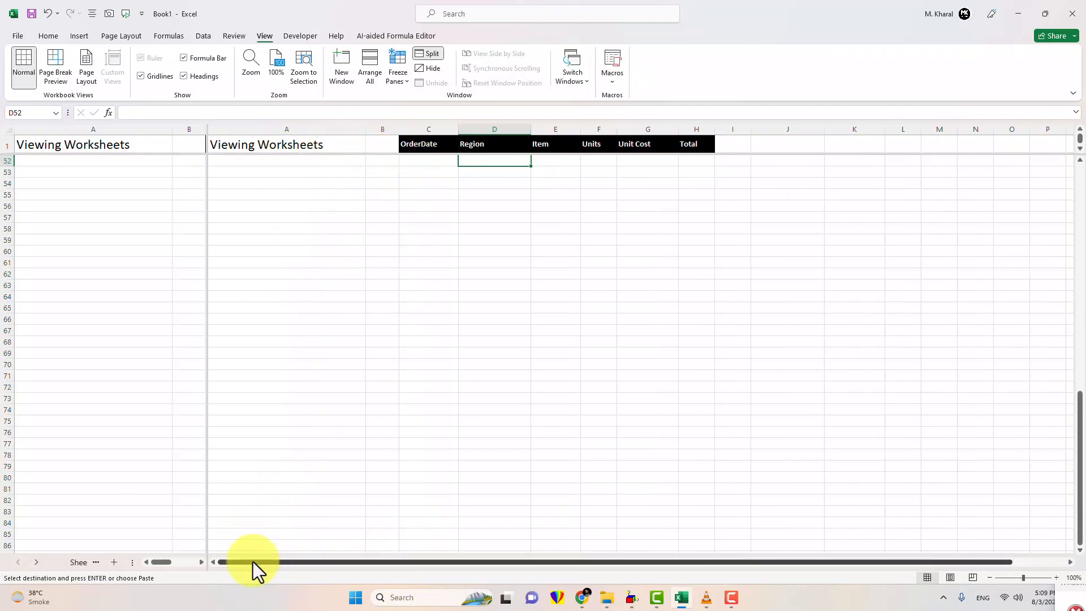
drag(235, 562, 343, 562)
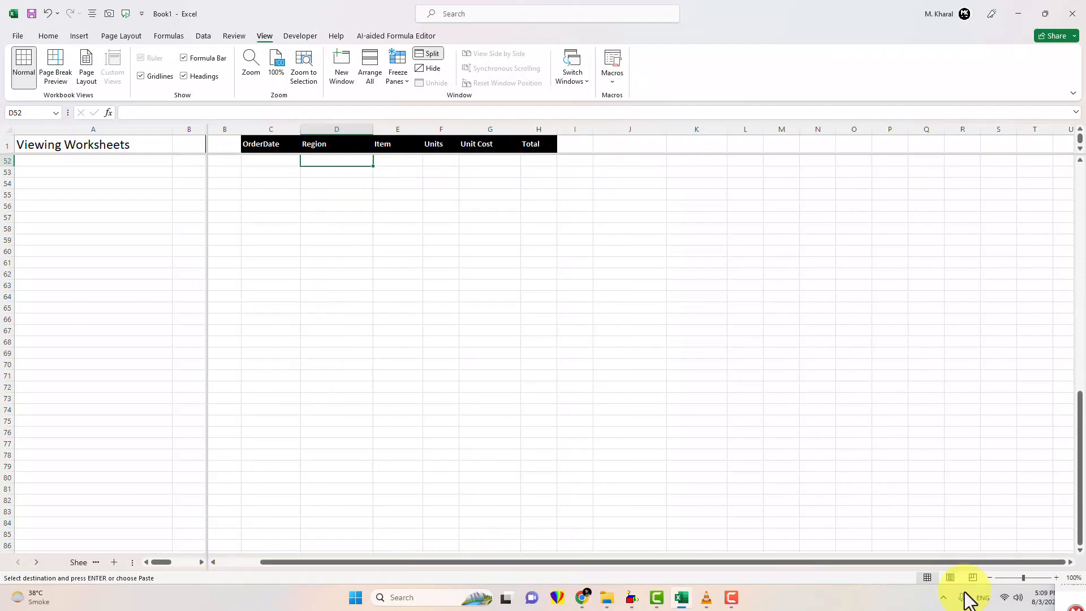
click(1072, 562)
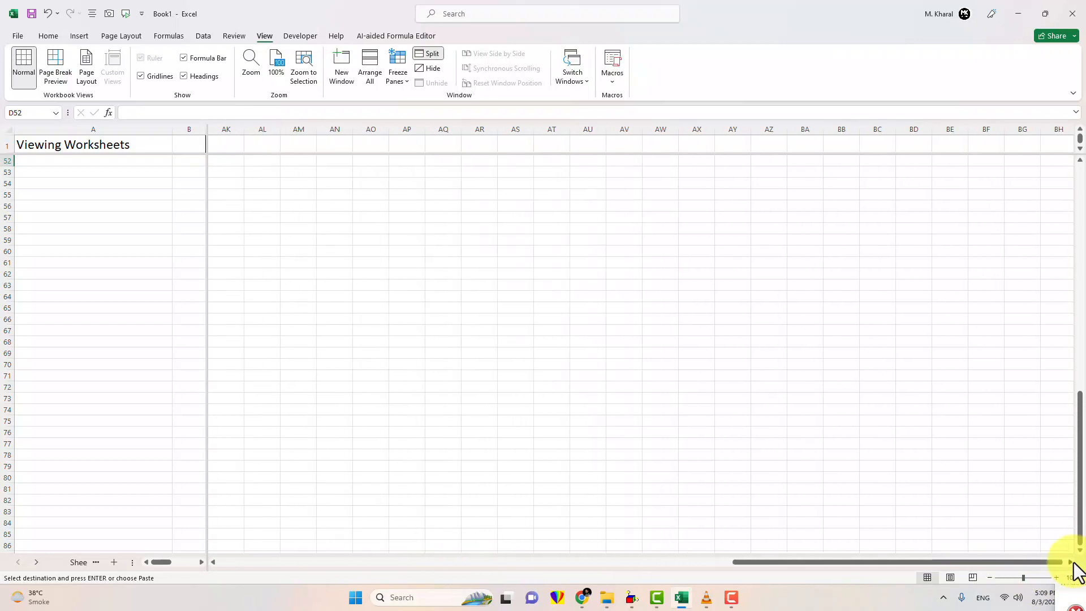
drag(964, 563, 327, 564)
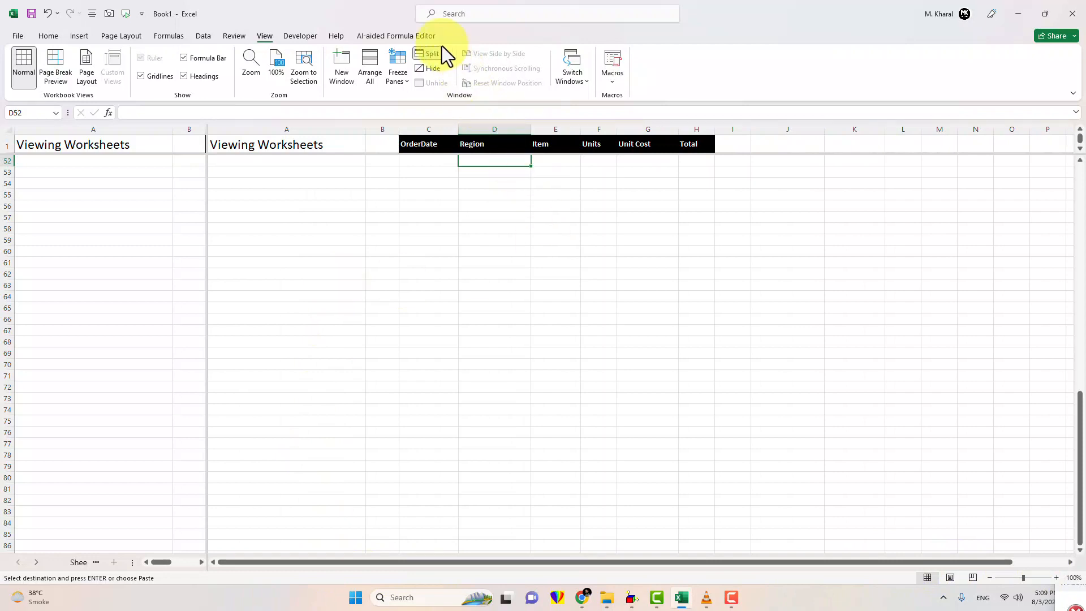
- Remove the split from the worksheet window
click(426, 59)
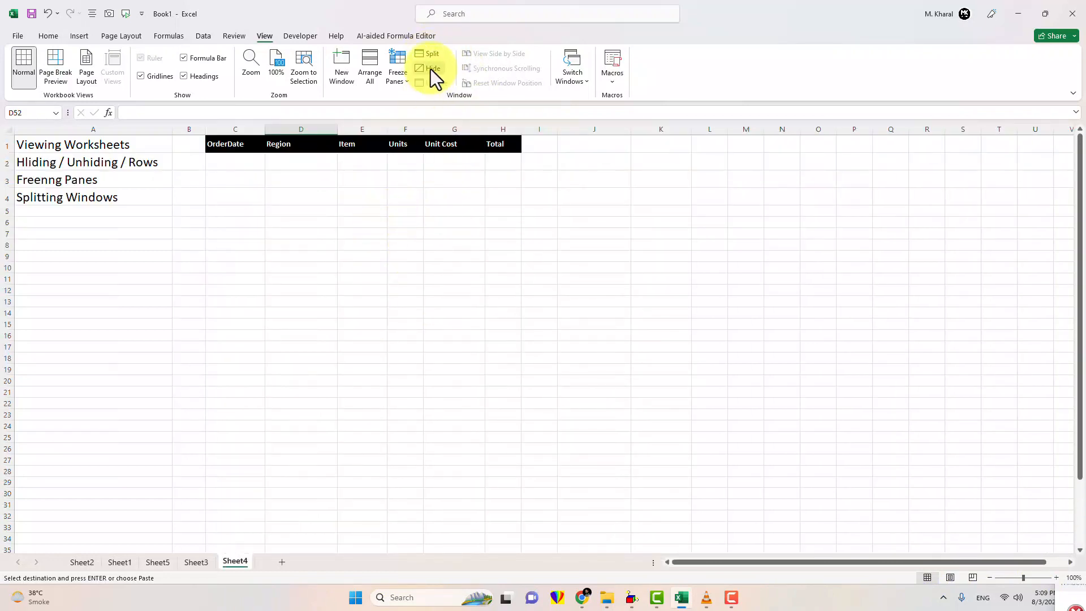
- Hide the workbook window and unhide Book1 again
click(430, 69)
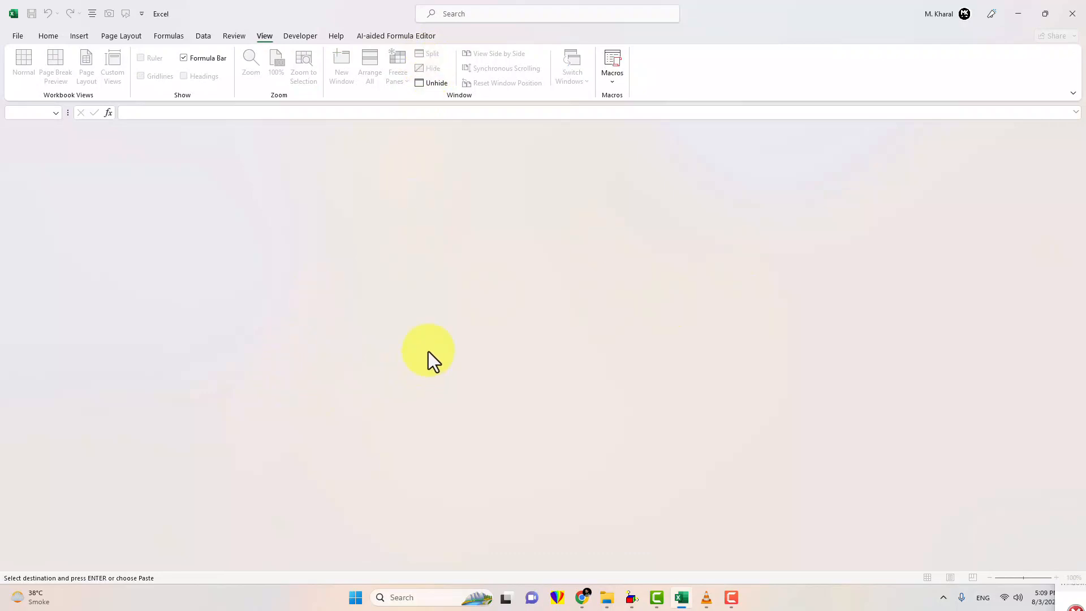
click(431, 84)
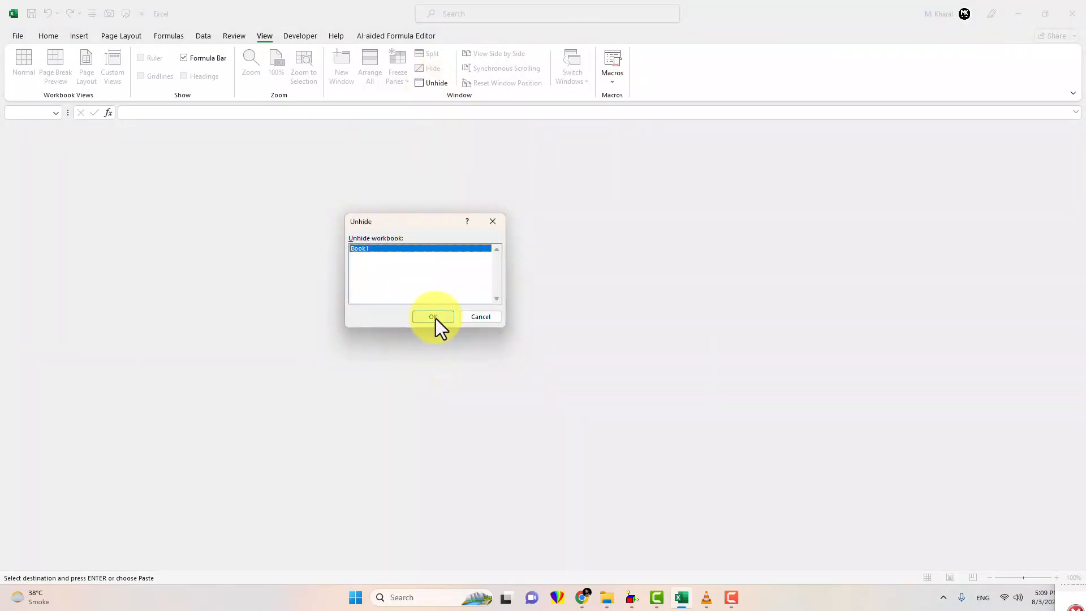
click(436, 318)
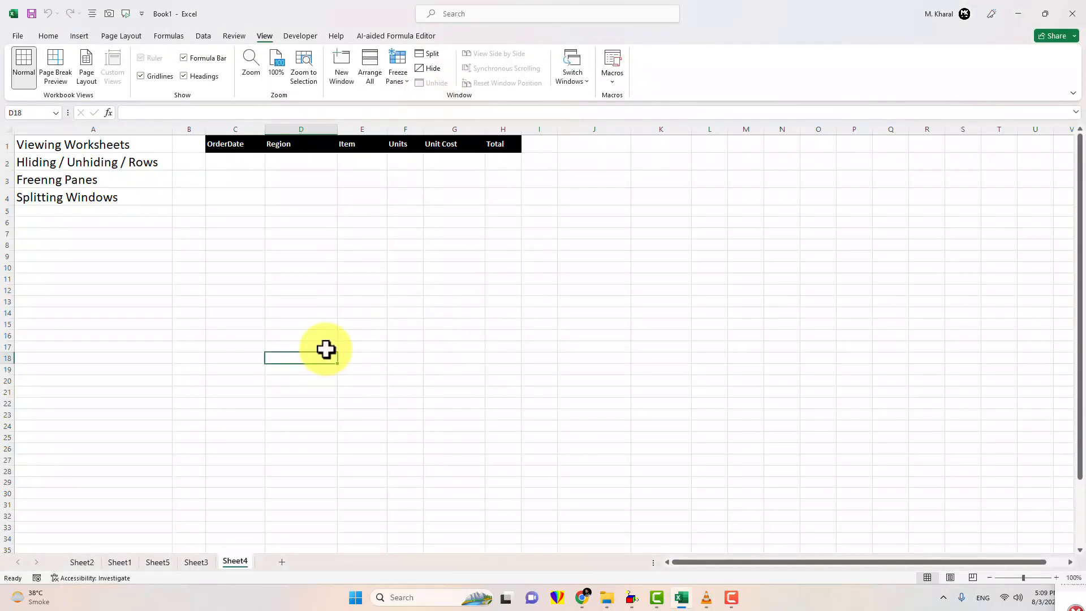
click(733, 598)
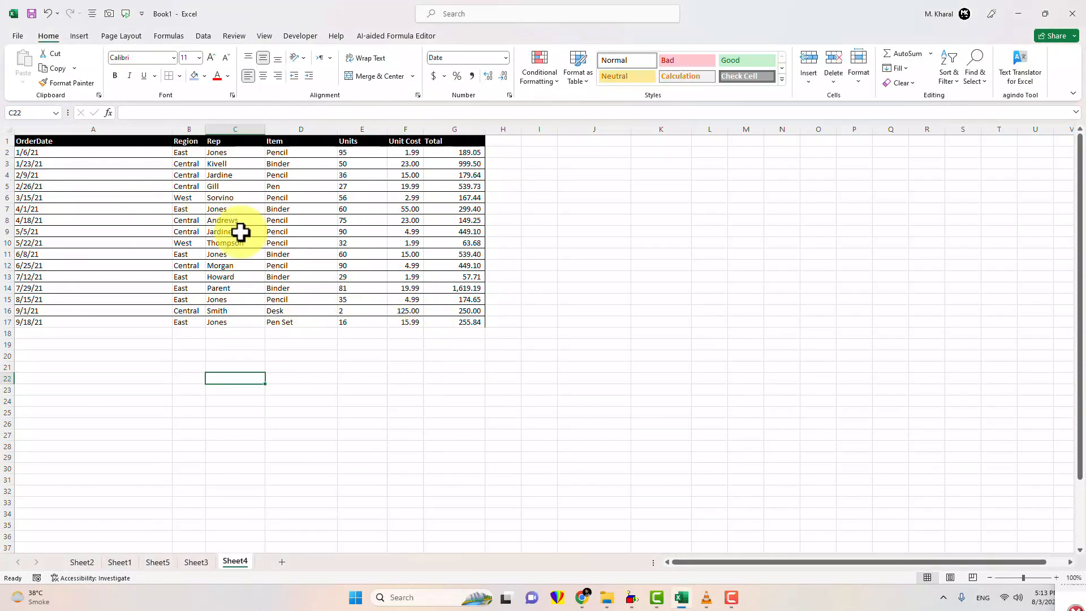
- Insert a blank column before the Rep column and a blank row above row 10
right_click(226, 129)
click(256, 245)
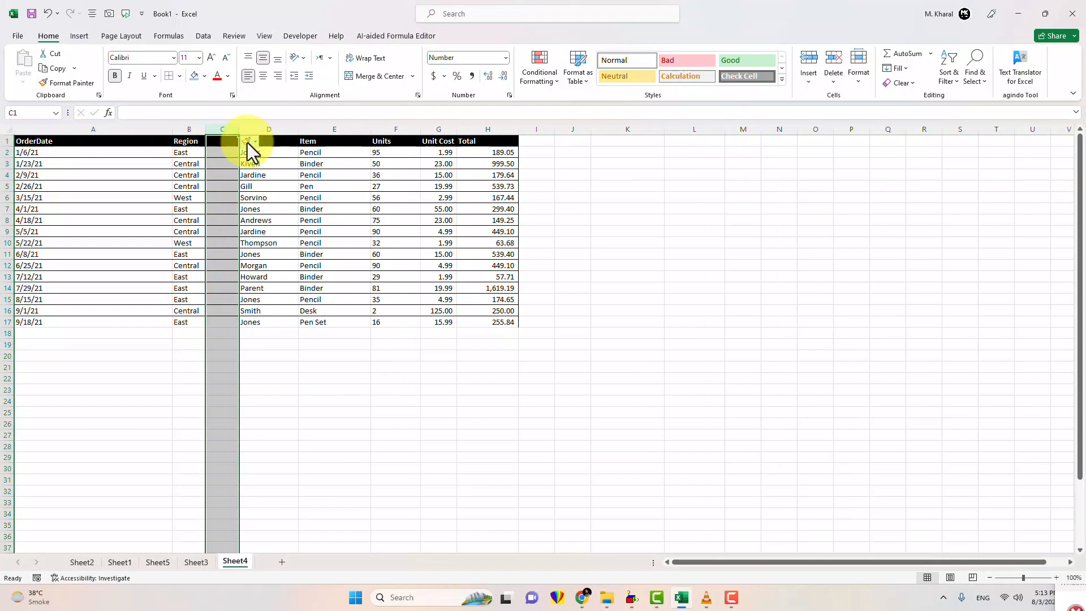
click(215, 163)
right_click(7, 243)
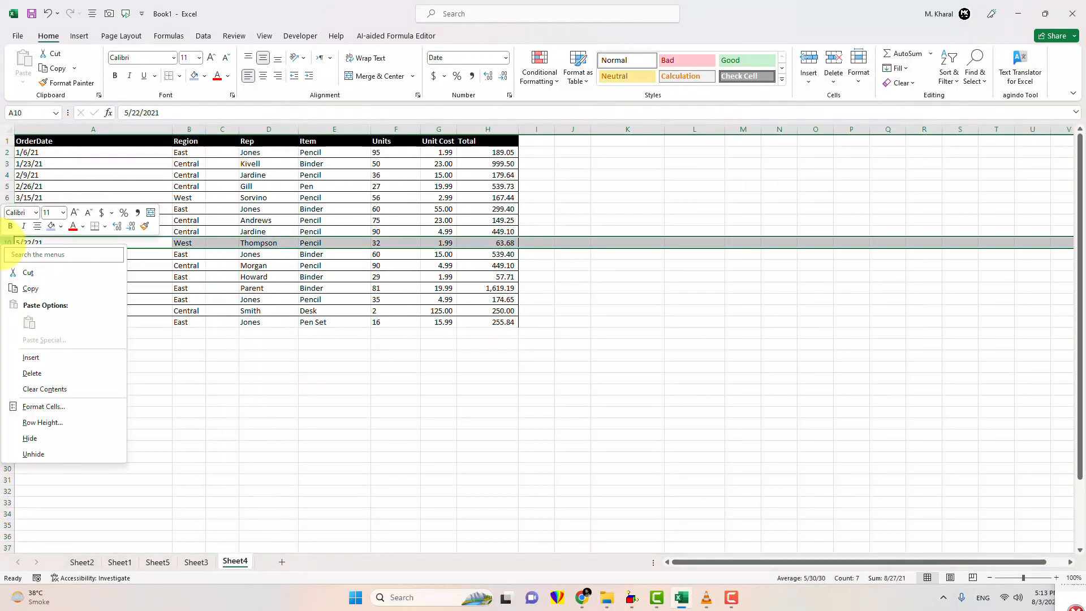
click(53, 357)
click(251, 376)
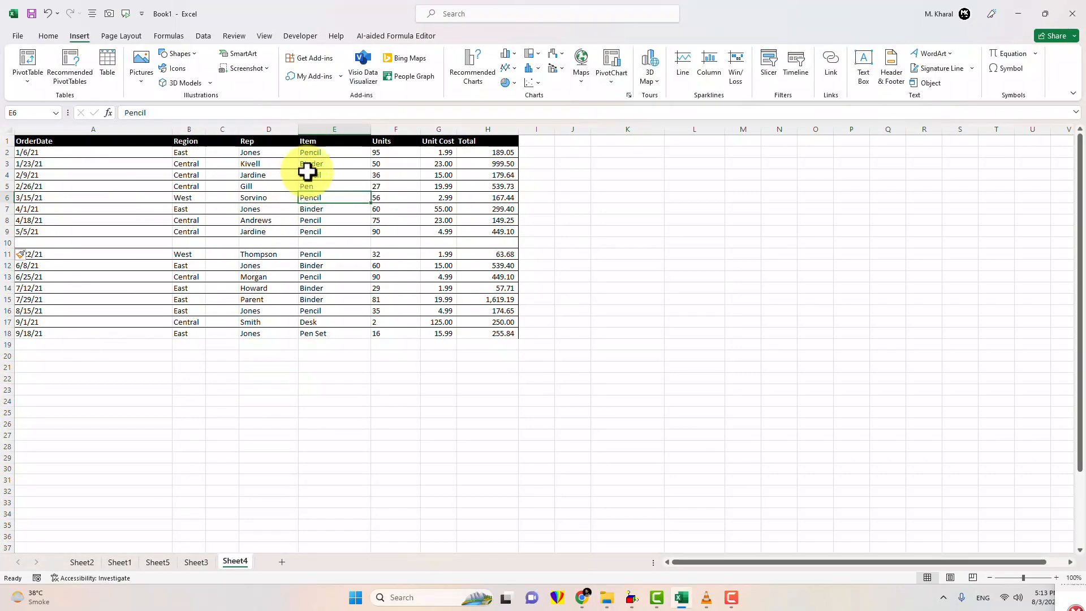
- Insert a blank cell at E6 in the Item column, shifting the existing cells right
right_click(322, 194)
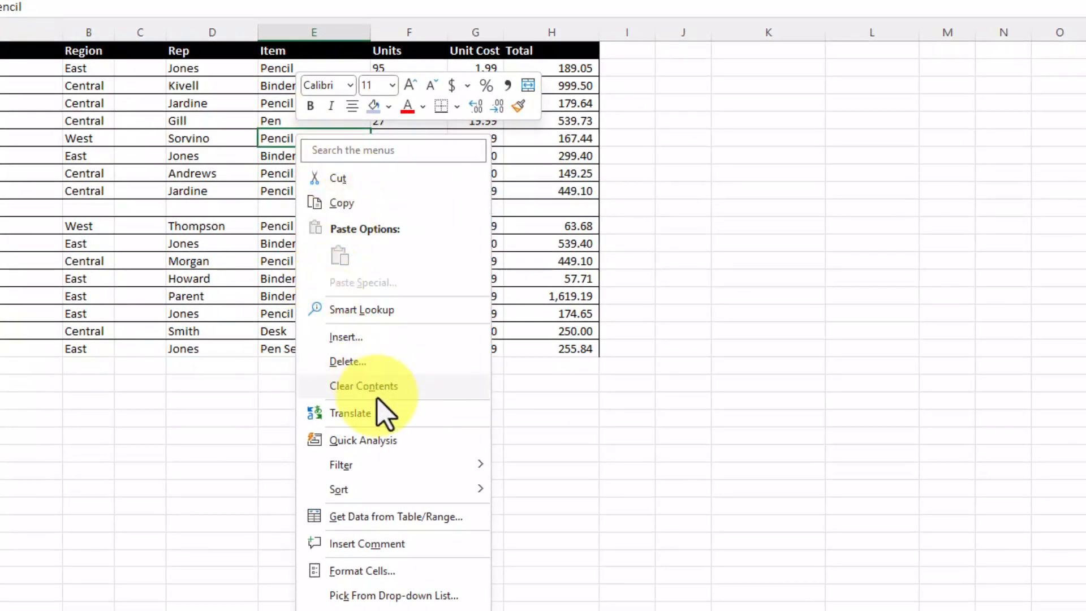
click(362, 339)
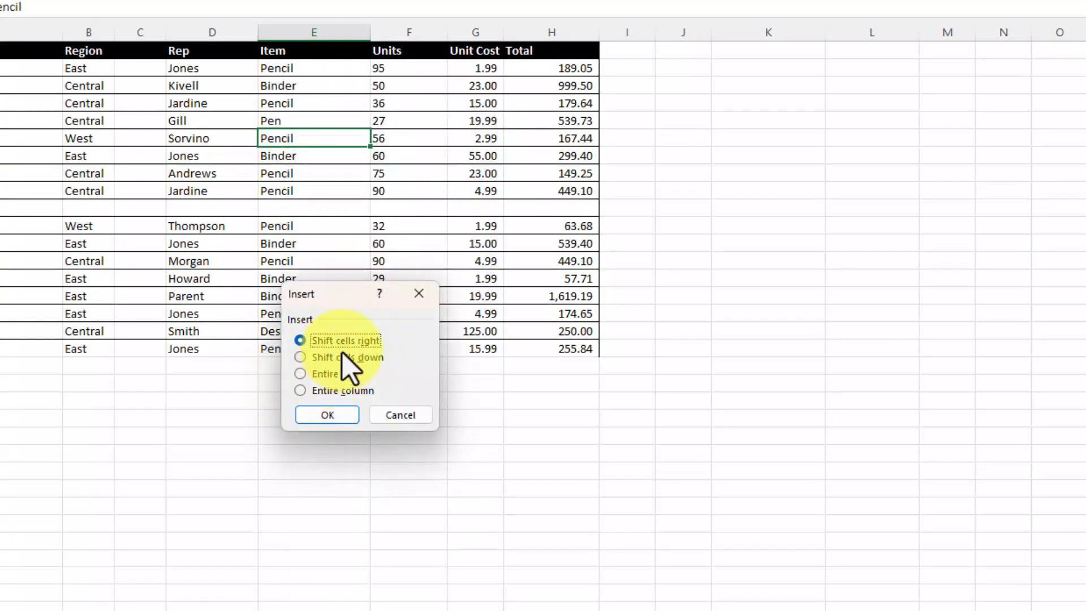
click(327, 416)
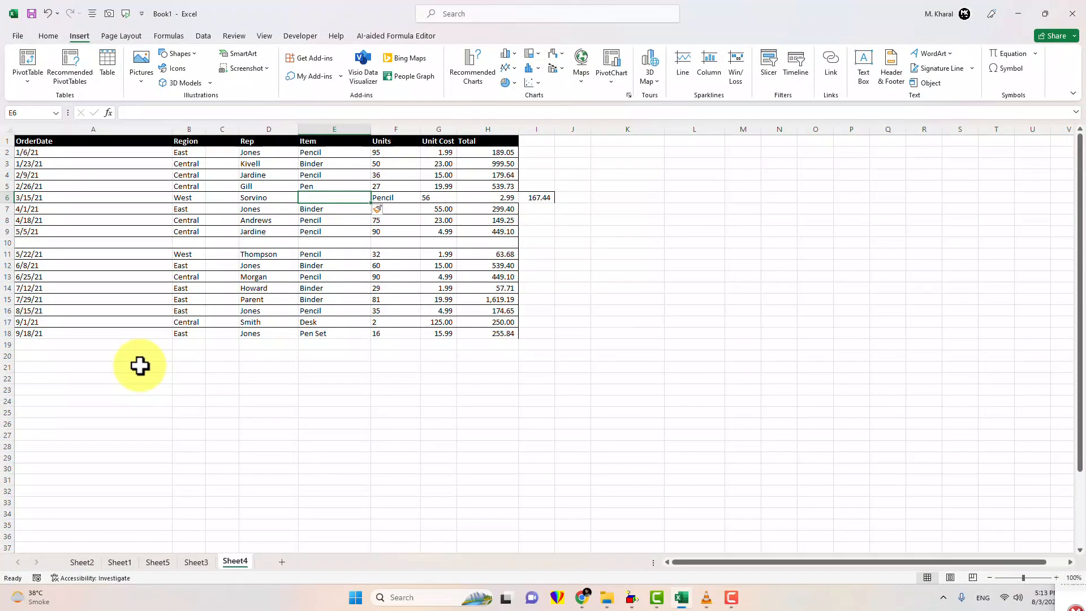
click(138, 364)
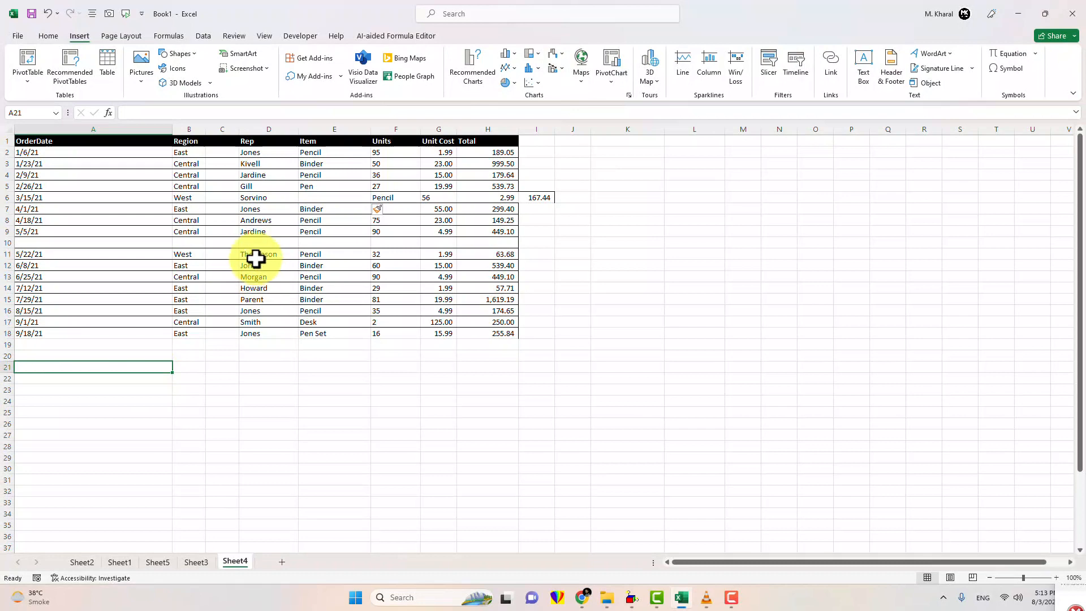
- Delete the empty column C and the empty row 10 from the sales table
click(225, 126)
right_click(224, 131)
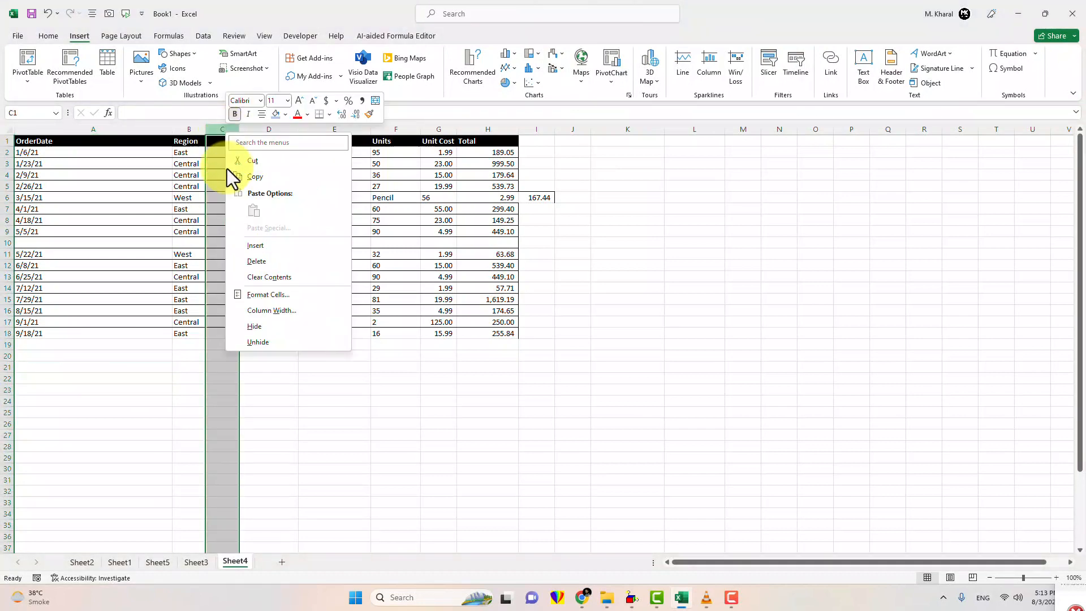
click(256, 260)
click(4, 243)
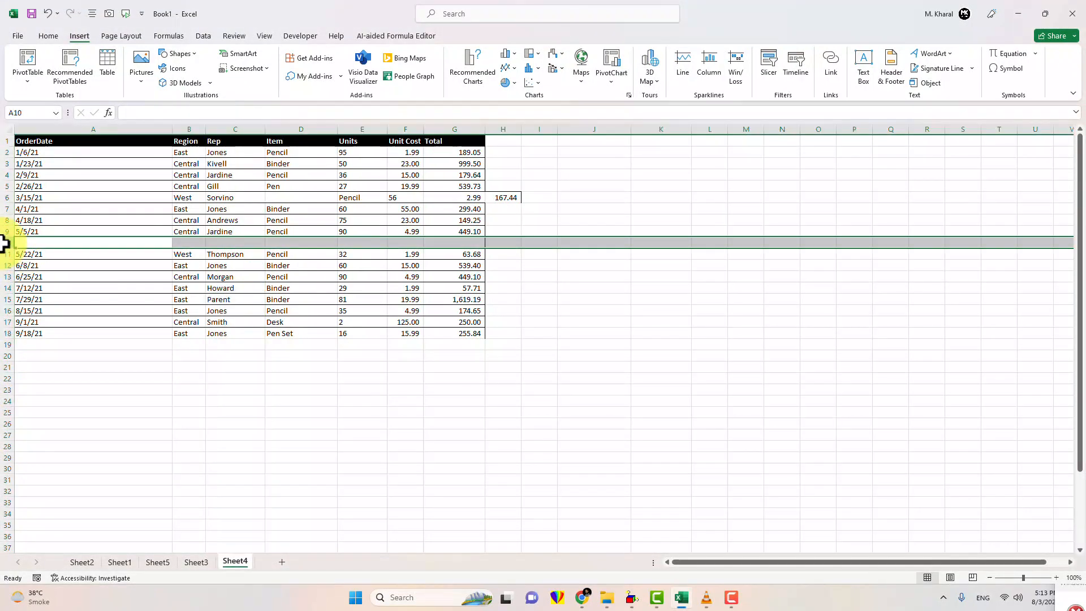
right_click(5, 243)
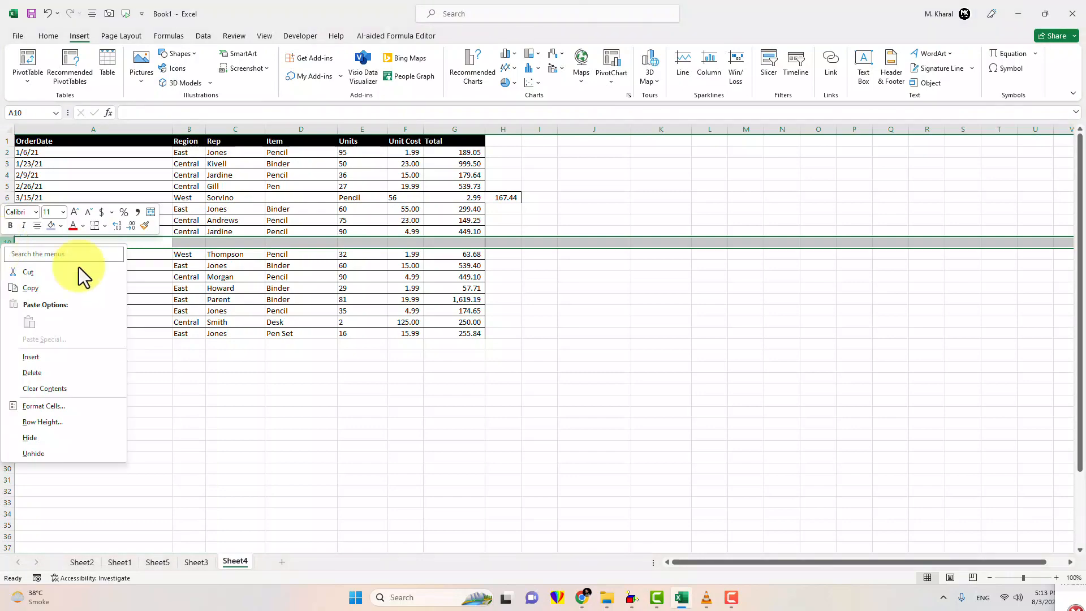
click(66, 374)
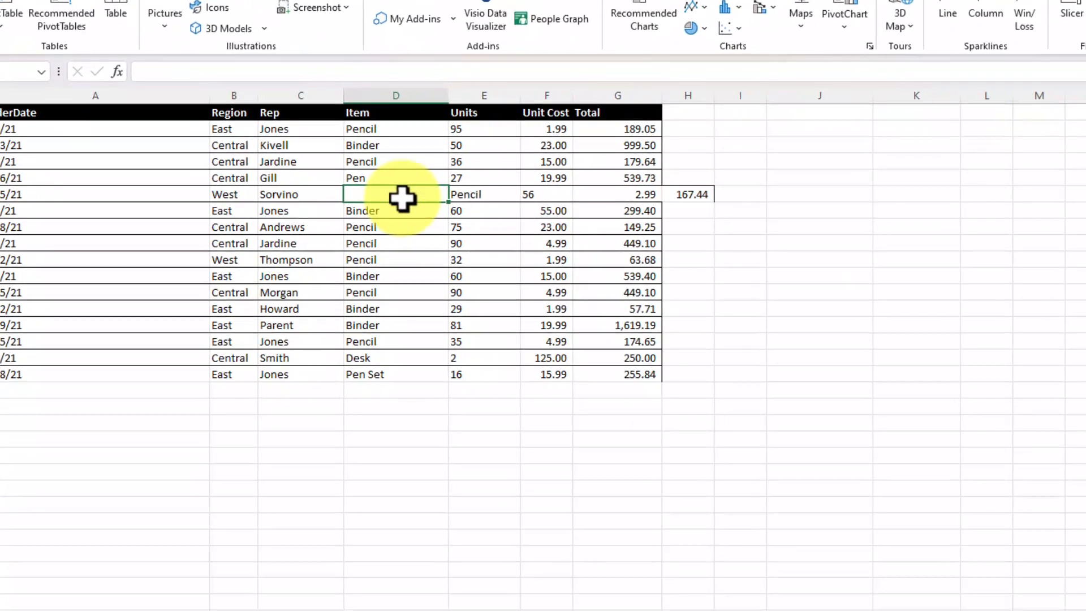
- Delete the empty Item cell D6, shifting the remaining cells left
right_click(305, 198)
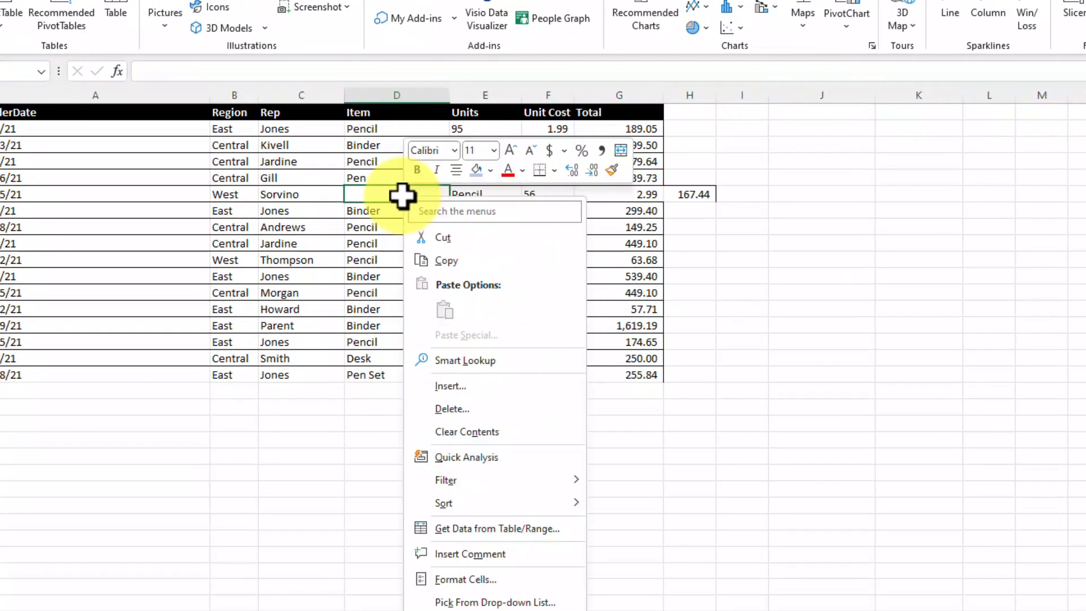
click(456, 411)
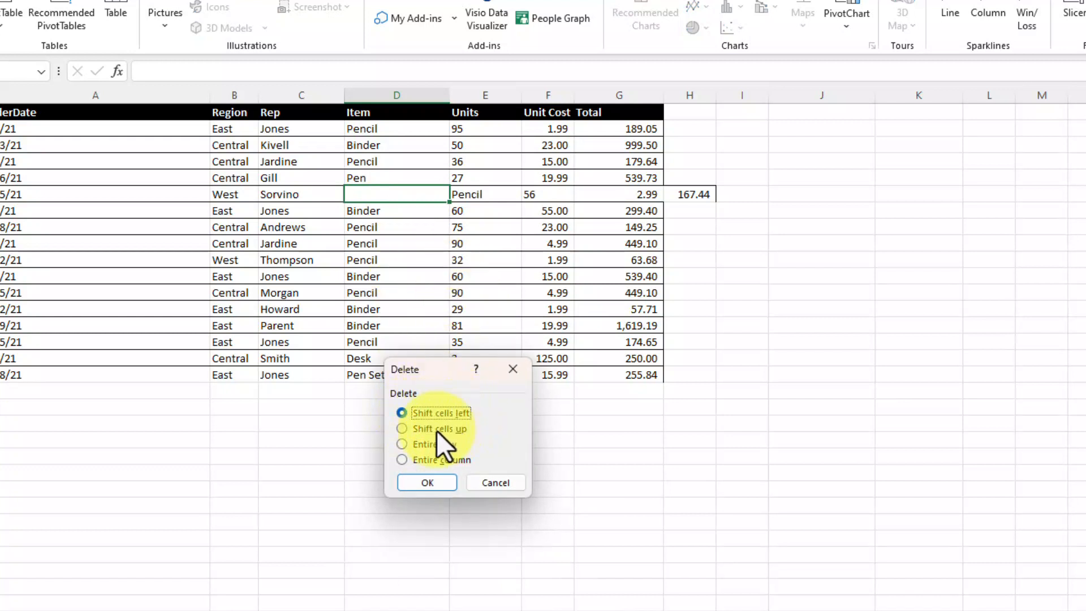
click(417, 484)
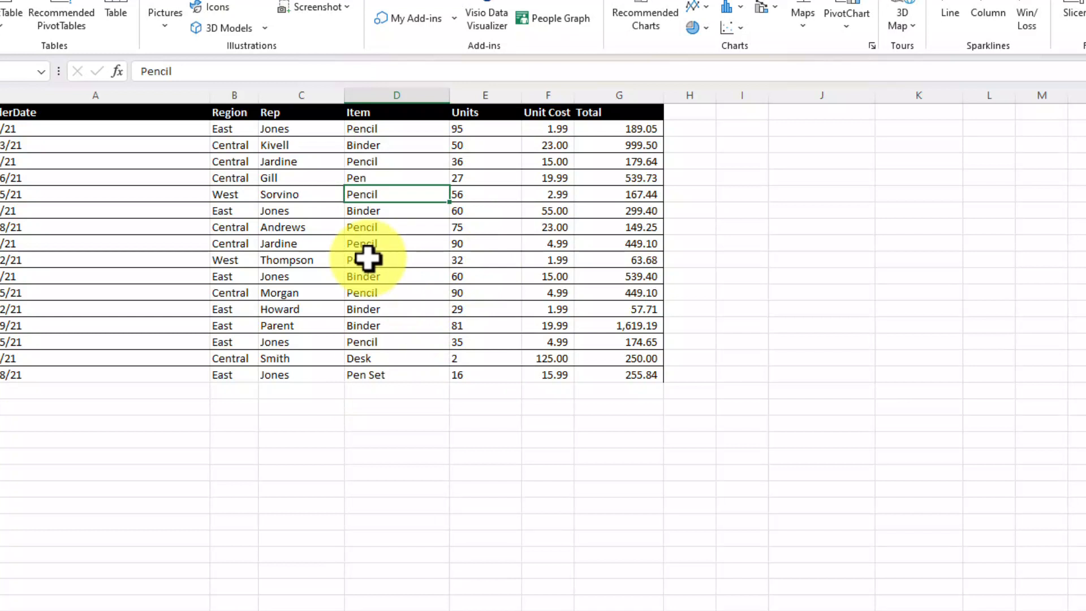
- Undo the last cell deletion and delete the empty Item cell D6 with the cells below shifting up instead
key(ctrl+z)
right_click(384, 192)
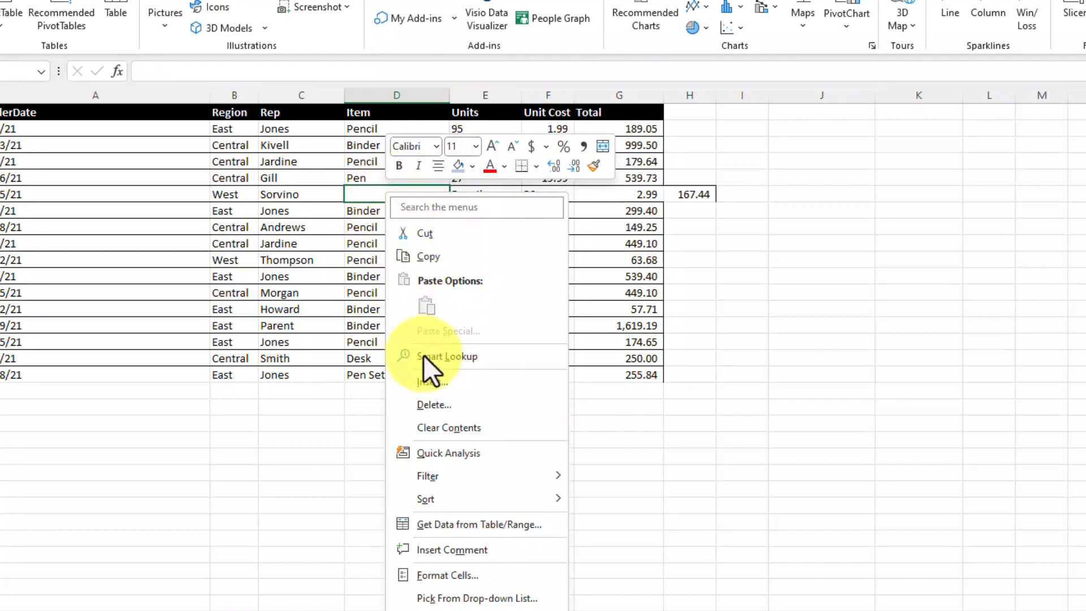
click(441, 408)
click(413, 428)
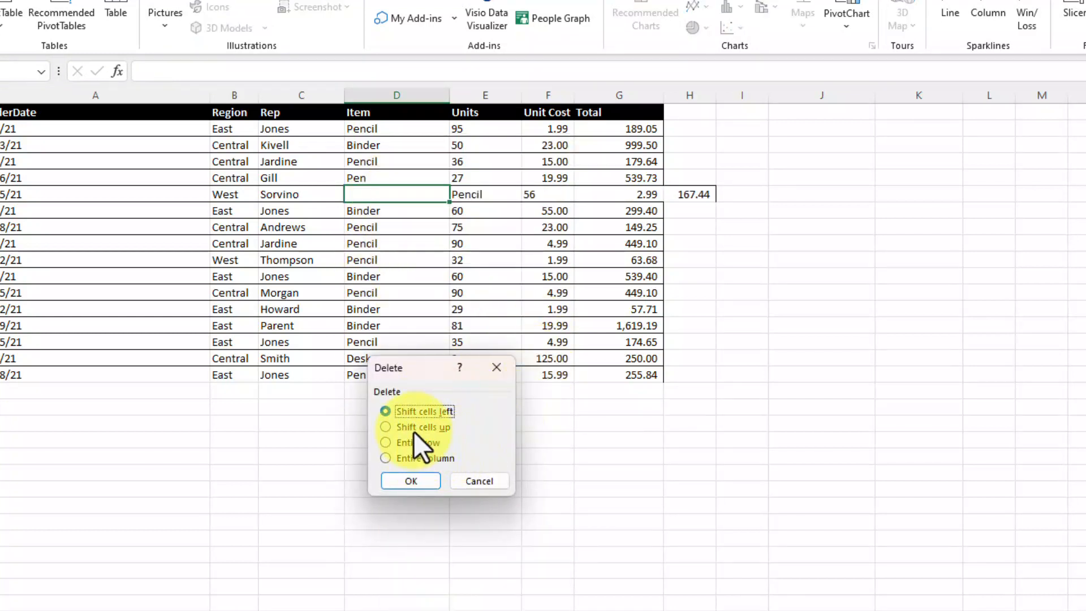
click(409, 481)
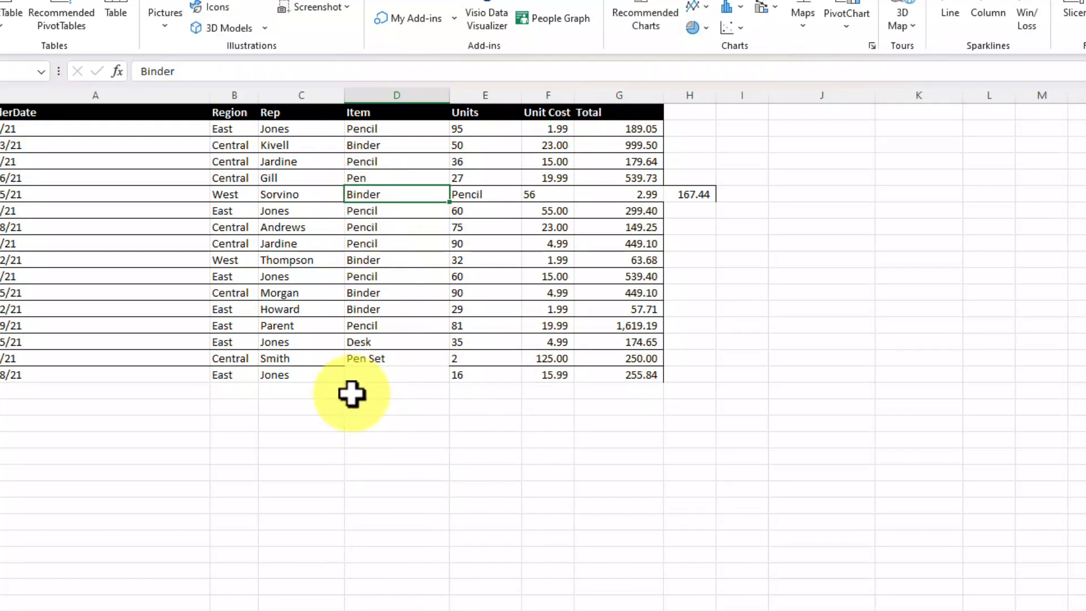
click(353, 374)
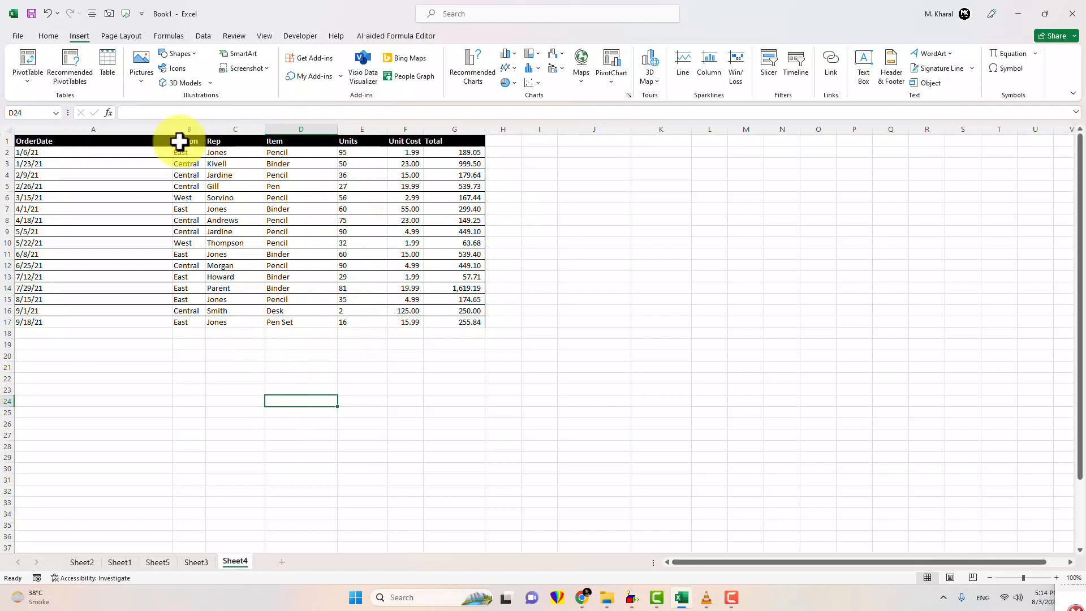
- Narrow the OrderDate column slightly and select the whole table range A1:G17
drag(172, 129, 146, 139)
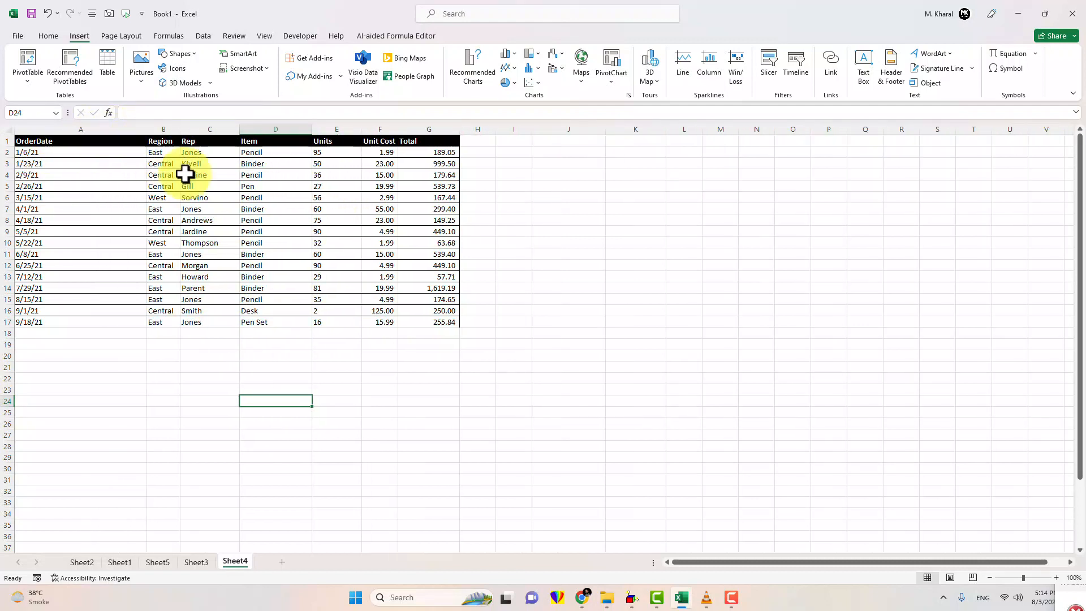
drag(24, 141, 416, 322)
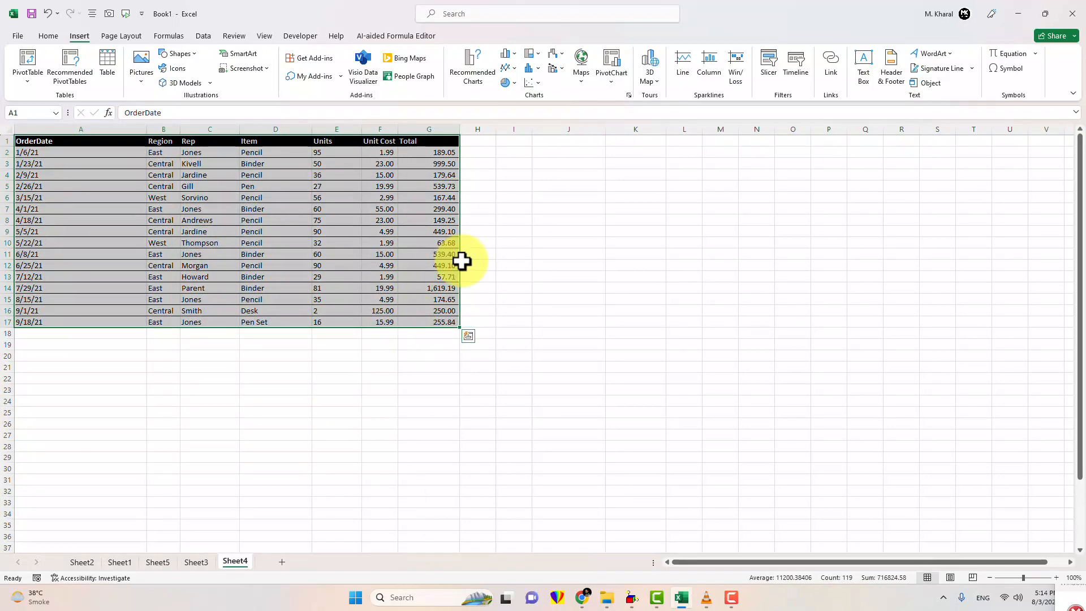
click(48, 36)
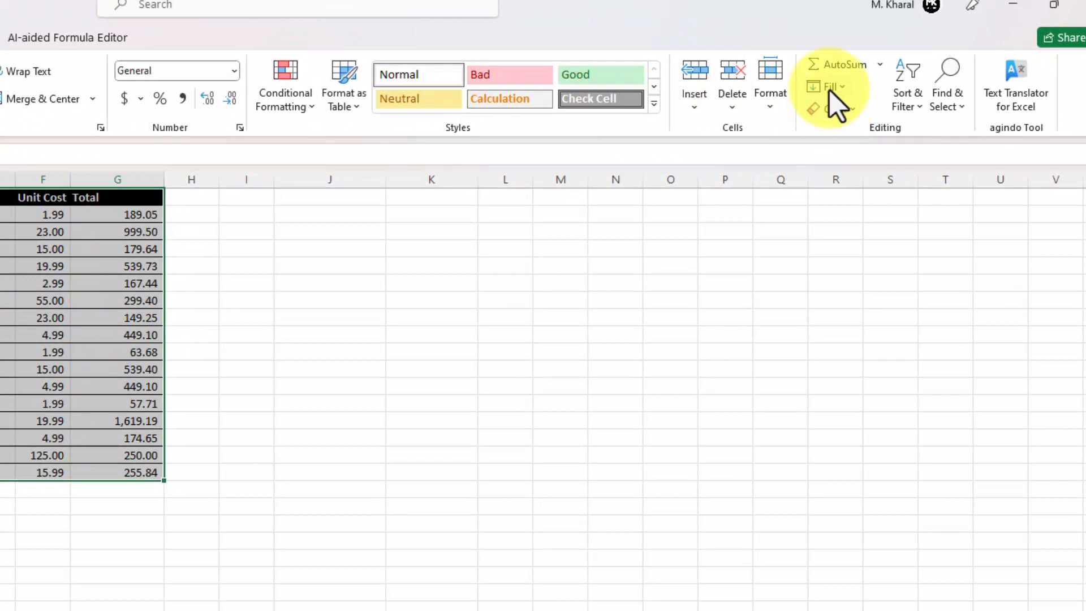
click(771, 102)
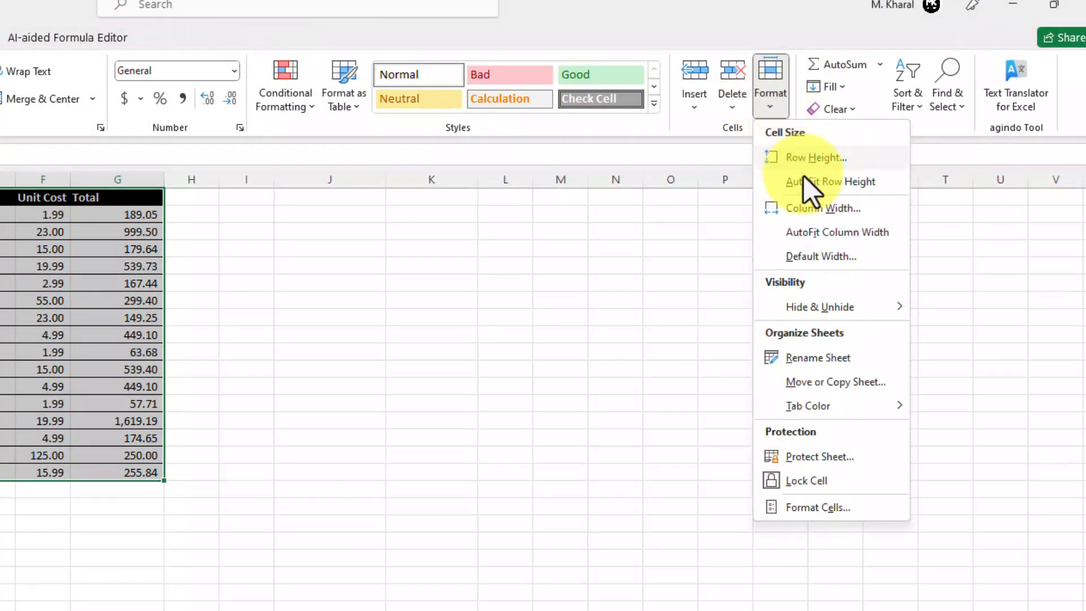
click(829, 211)
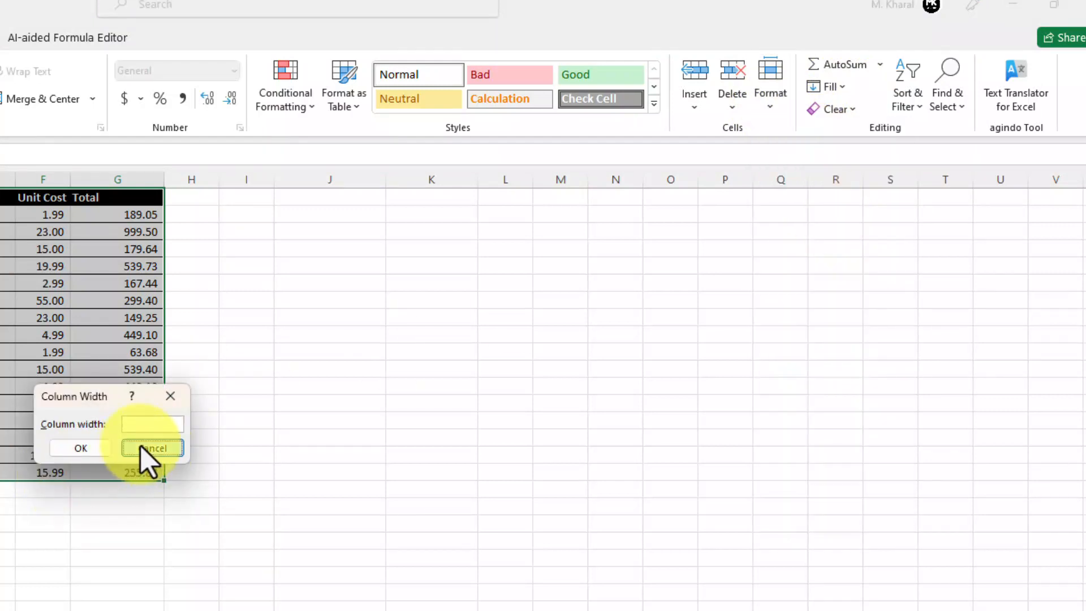
click(131, 450)
- AutoFit the column widths of the selected table to their contents
click(770, 85)
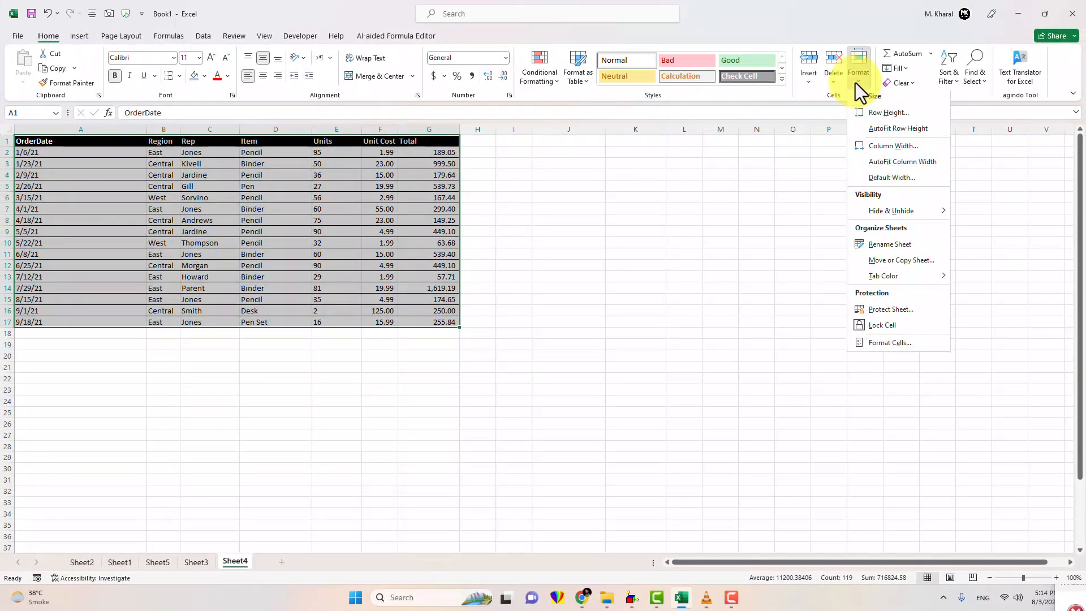
click(886, 163)
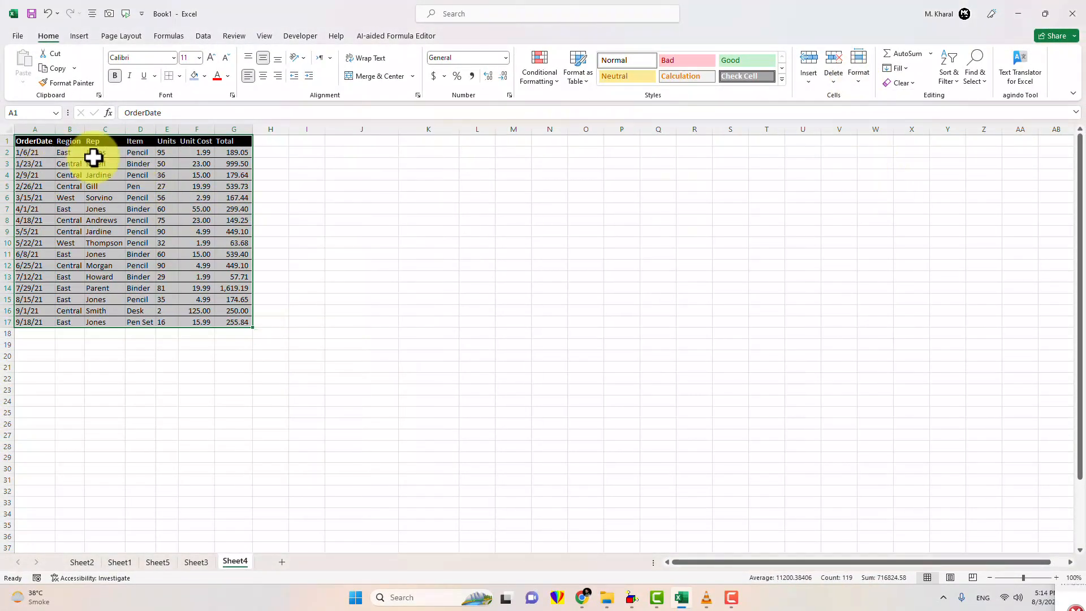
click(863, 84)
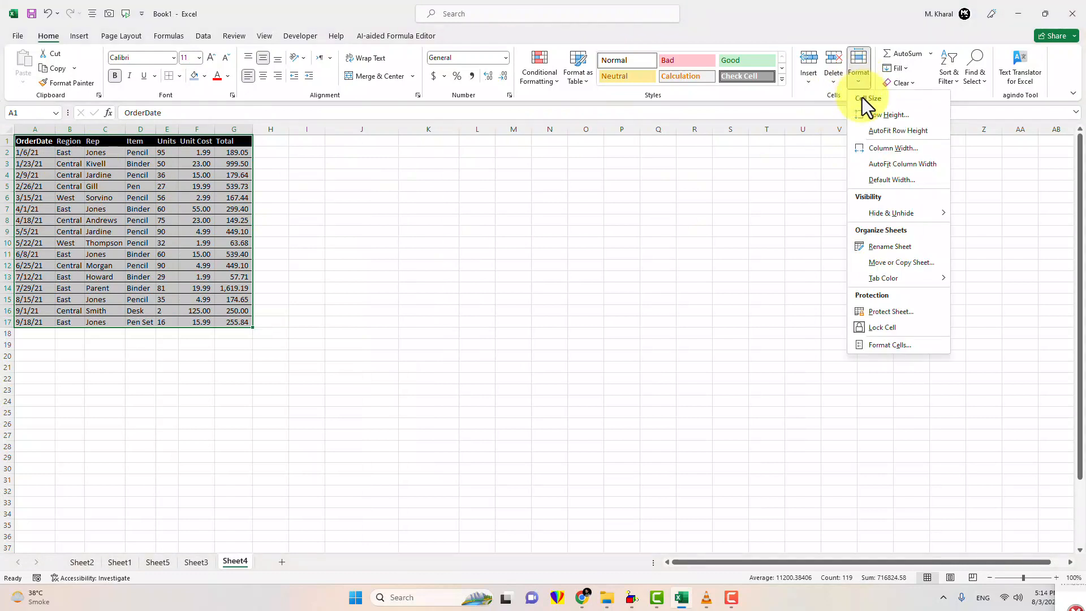
click(891, 164)
- Set the column width of the selected table columns to 25
click(860, 75)
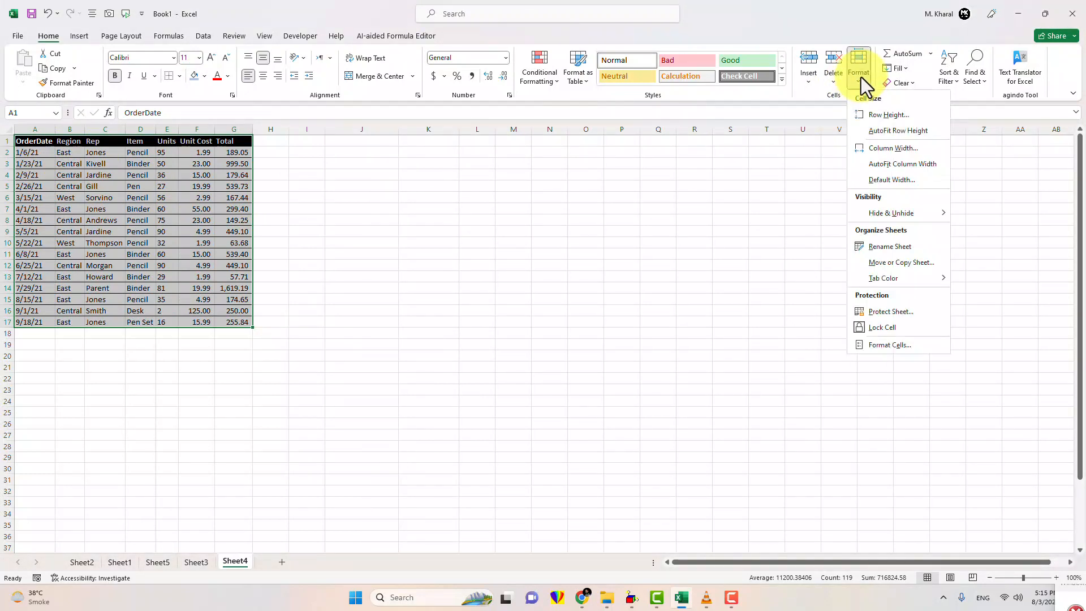
click(879, 162)
text(25)
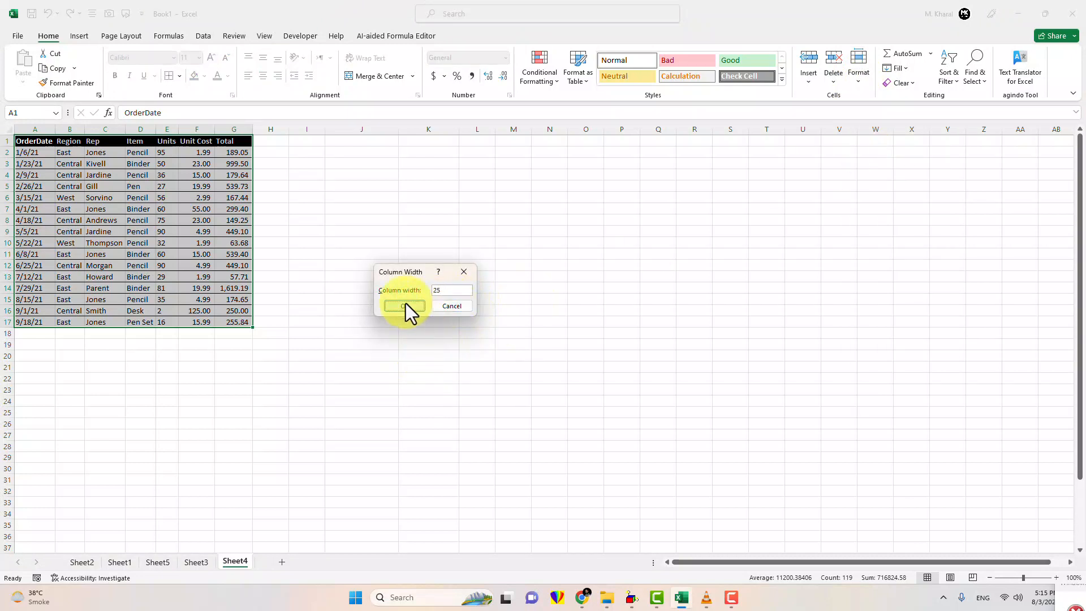
click(404, 306)
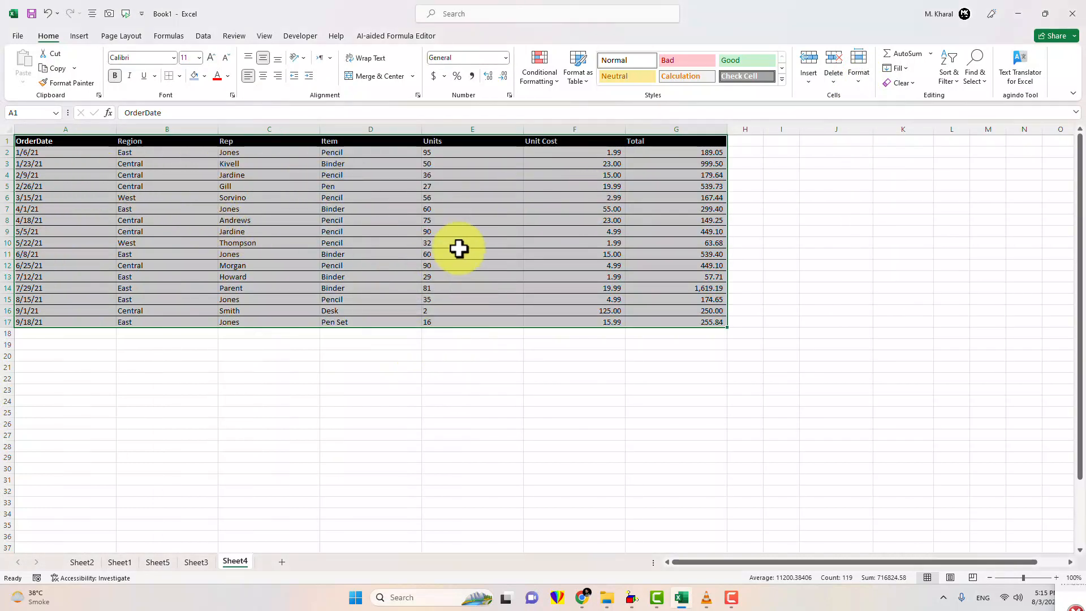
- AutoFit the row heights of the selected table and set its row height to 20
click(860, 77)
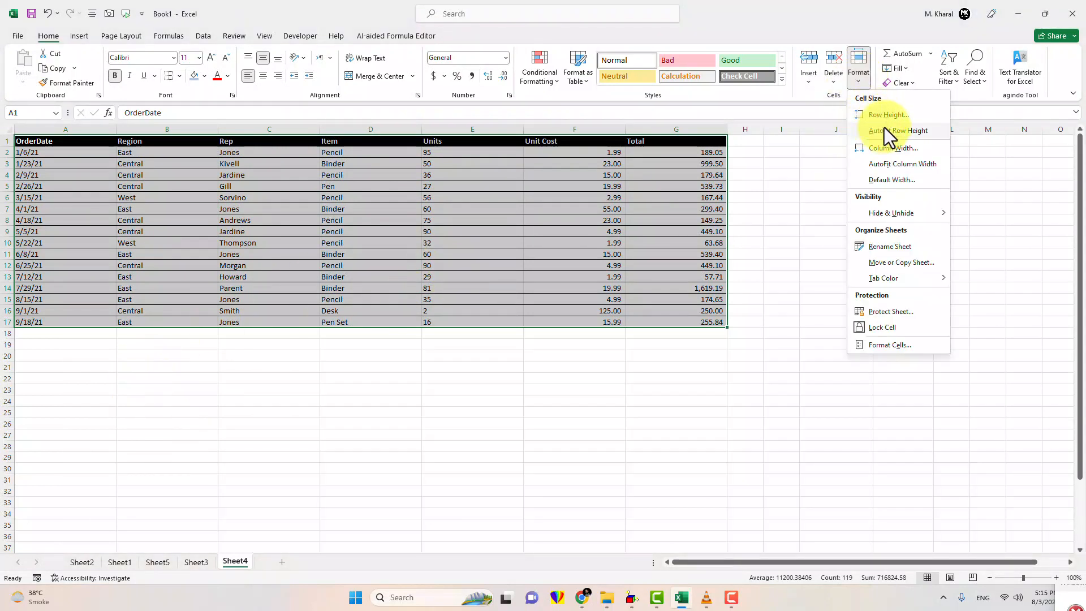
click(887, 128)
click(862, 75)
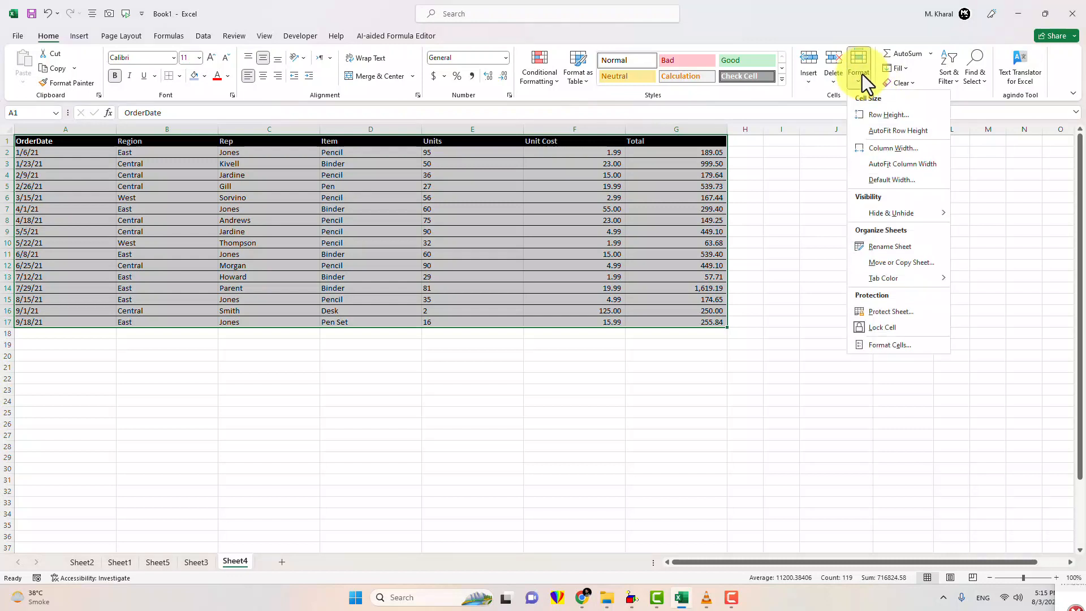
click(885, 115)
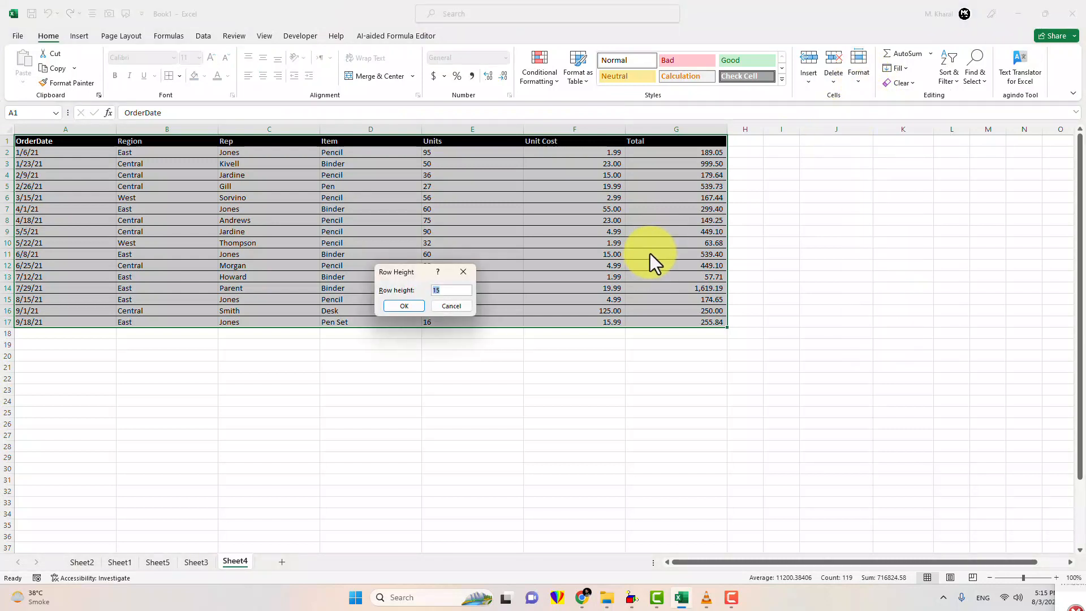
key(Return)
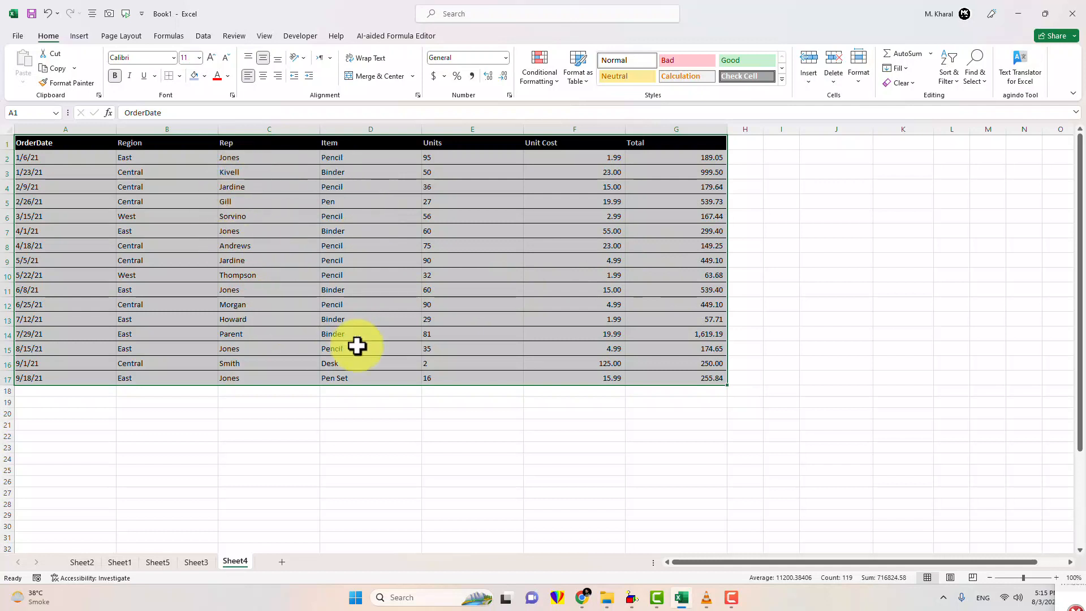
click(453, 425)
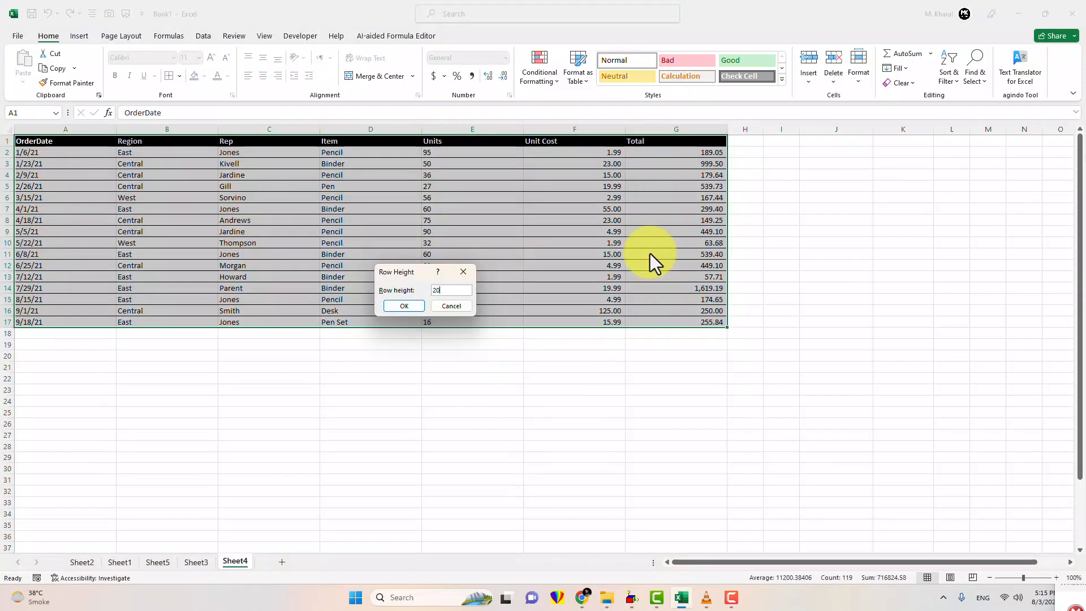
key(Return)
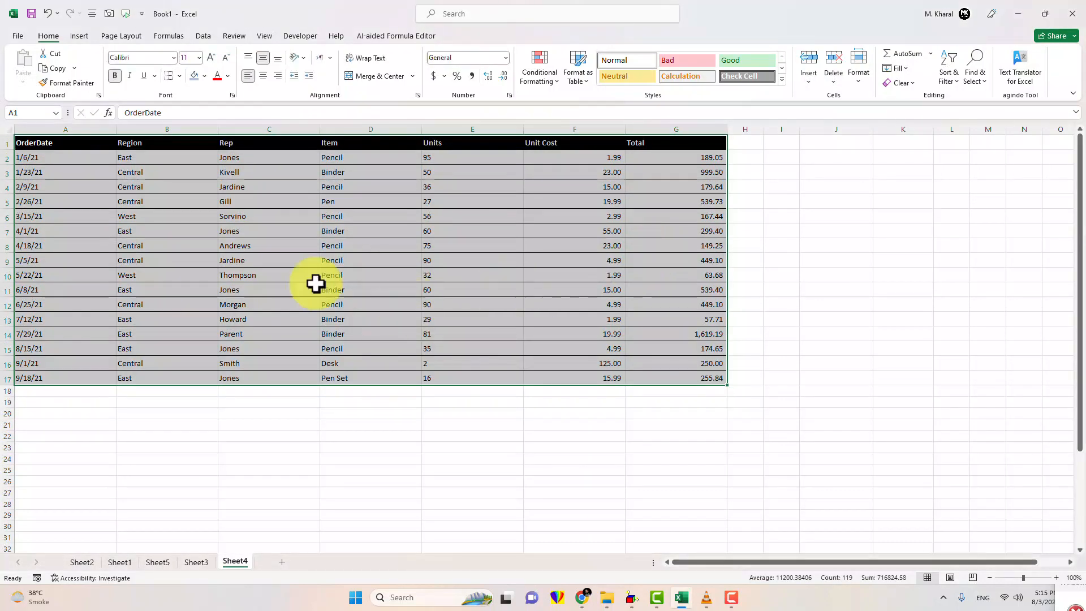